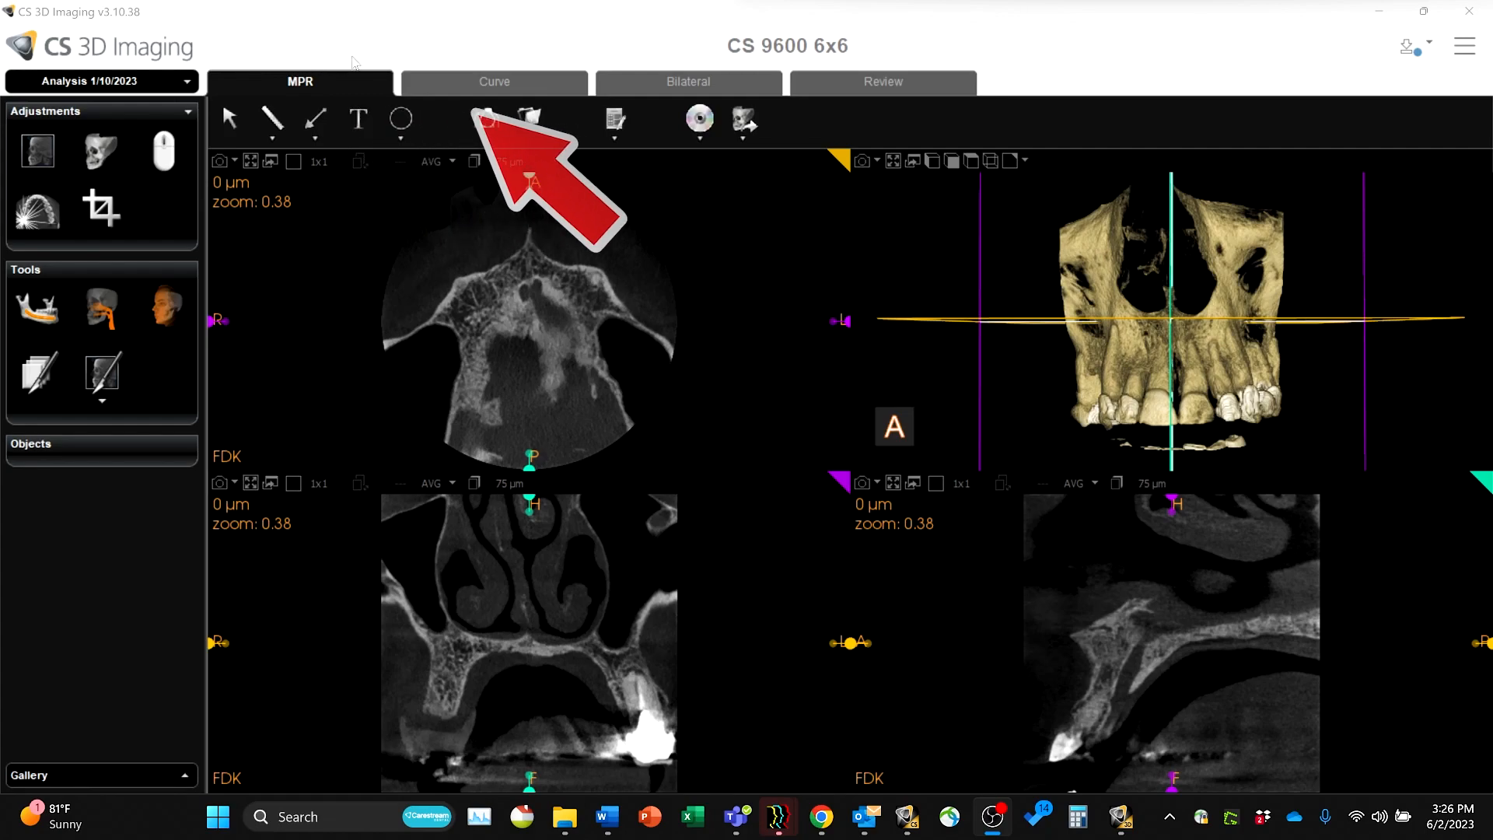
Step: Look through the Curve, Bilateral and Review workspaces, and return to the MPR workspace
{"action": "left_click", "coordinate": [433, 79]}
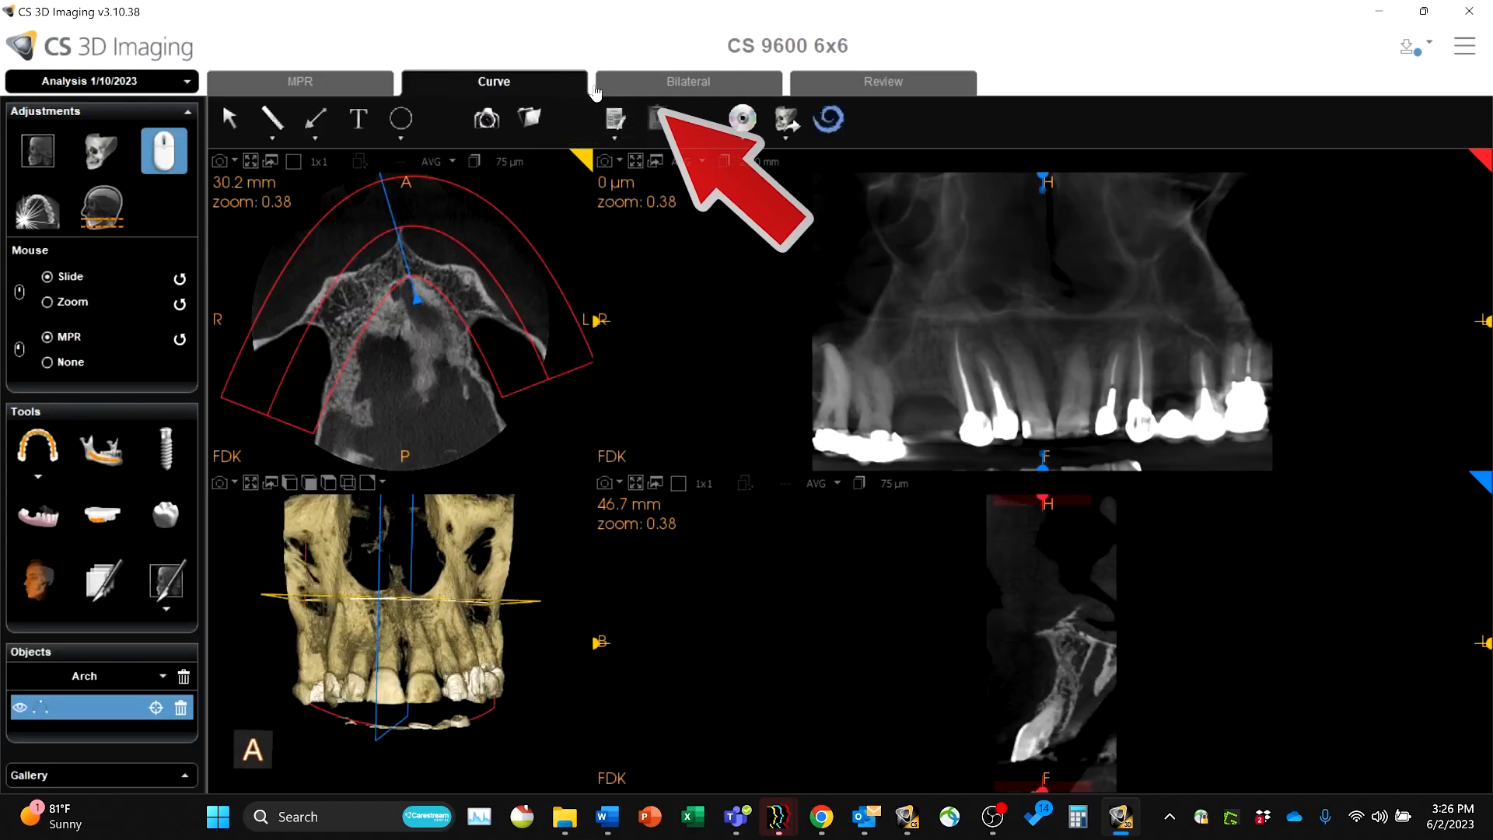
{"action": "left_click", "coordinate": [650, 87]}
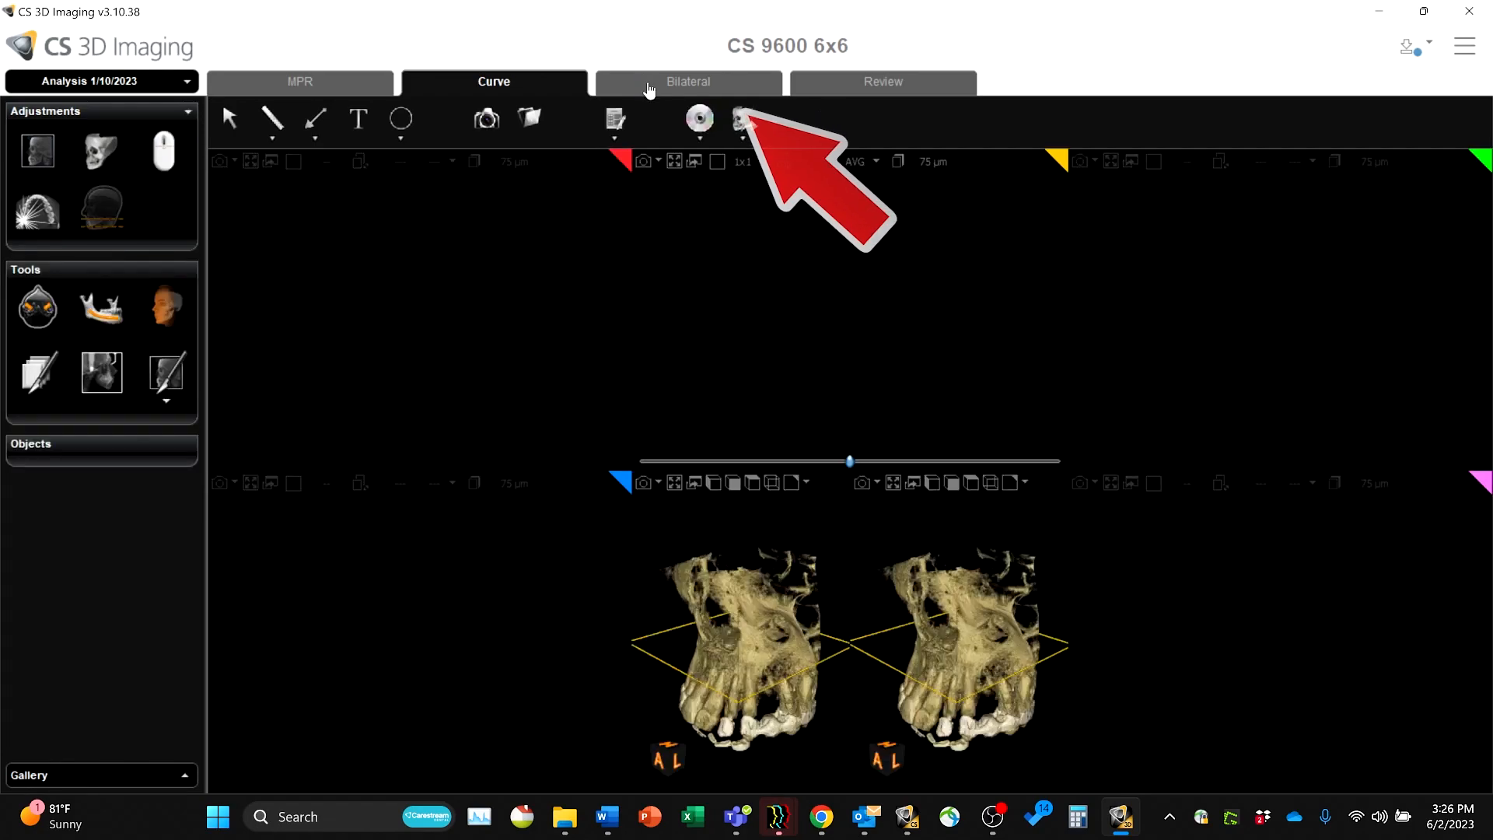
{"action": "left_click", "coordinate": [831, 90]}
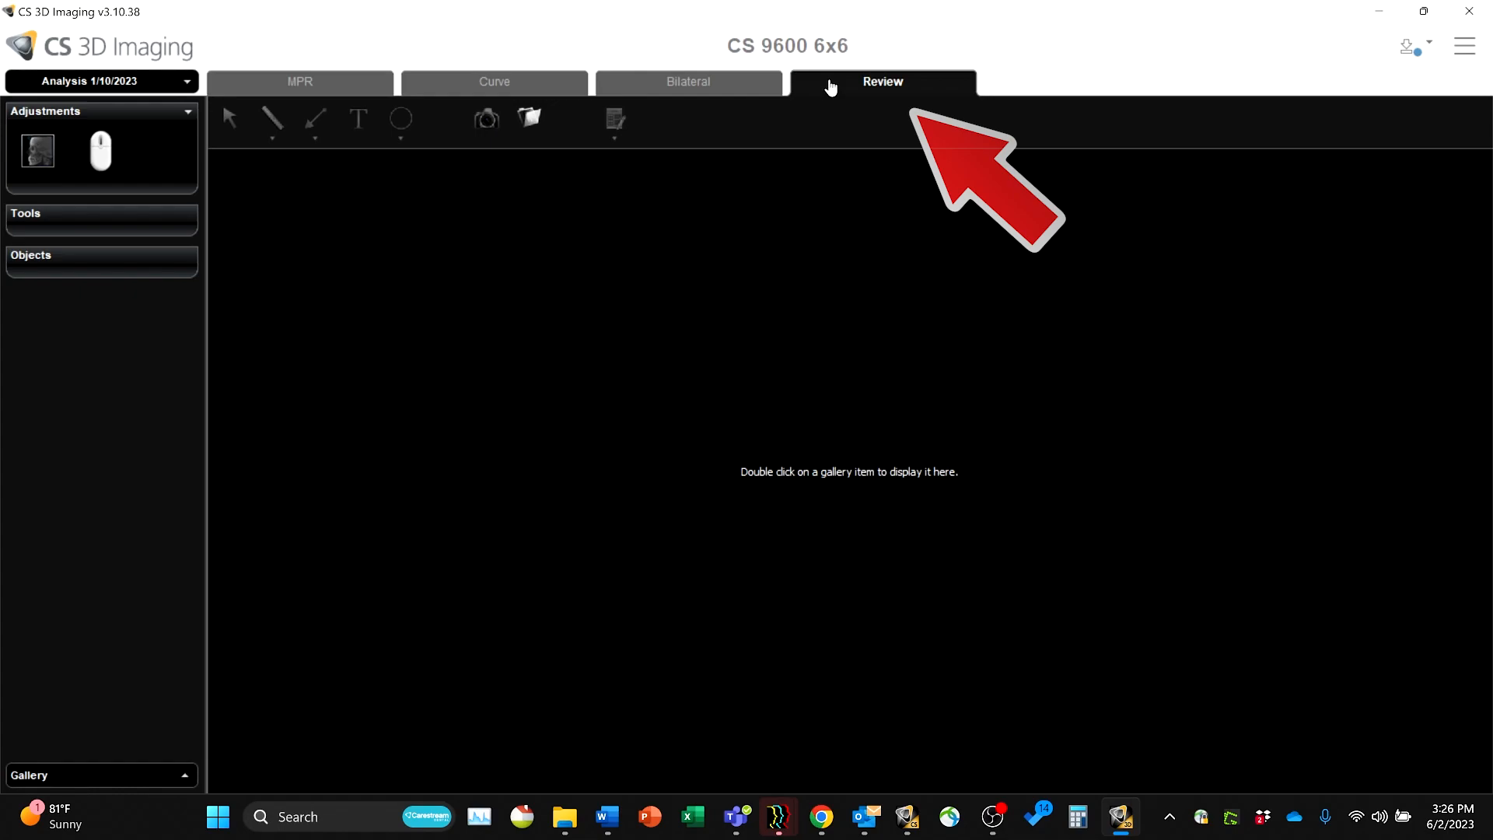
{"action": "left_click", "coordinate": [326, 82]}
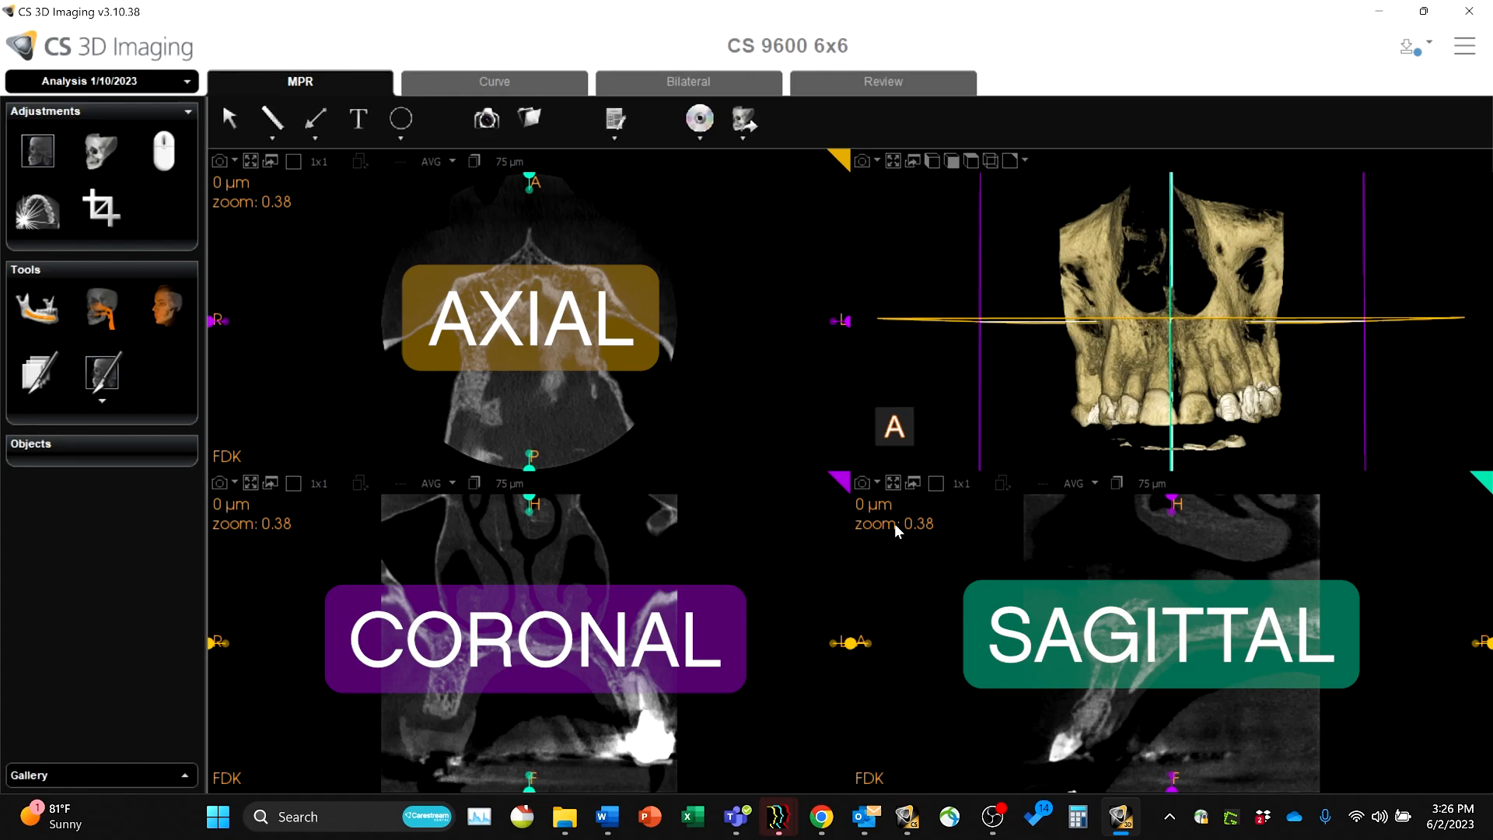
{"action": "left_click_drag", "start_coordinate": [1100, 397], "coordinate": [1169, 385]}
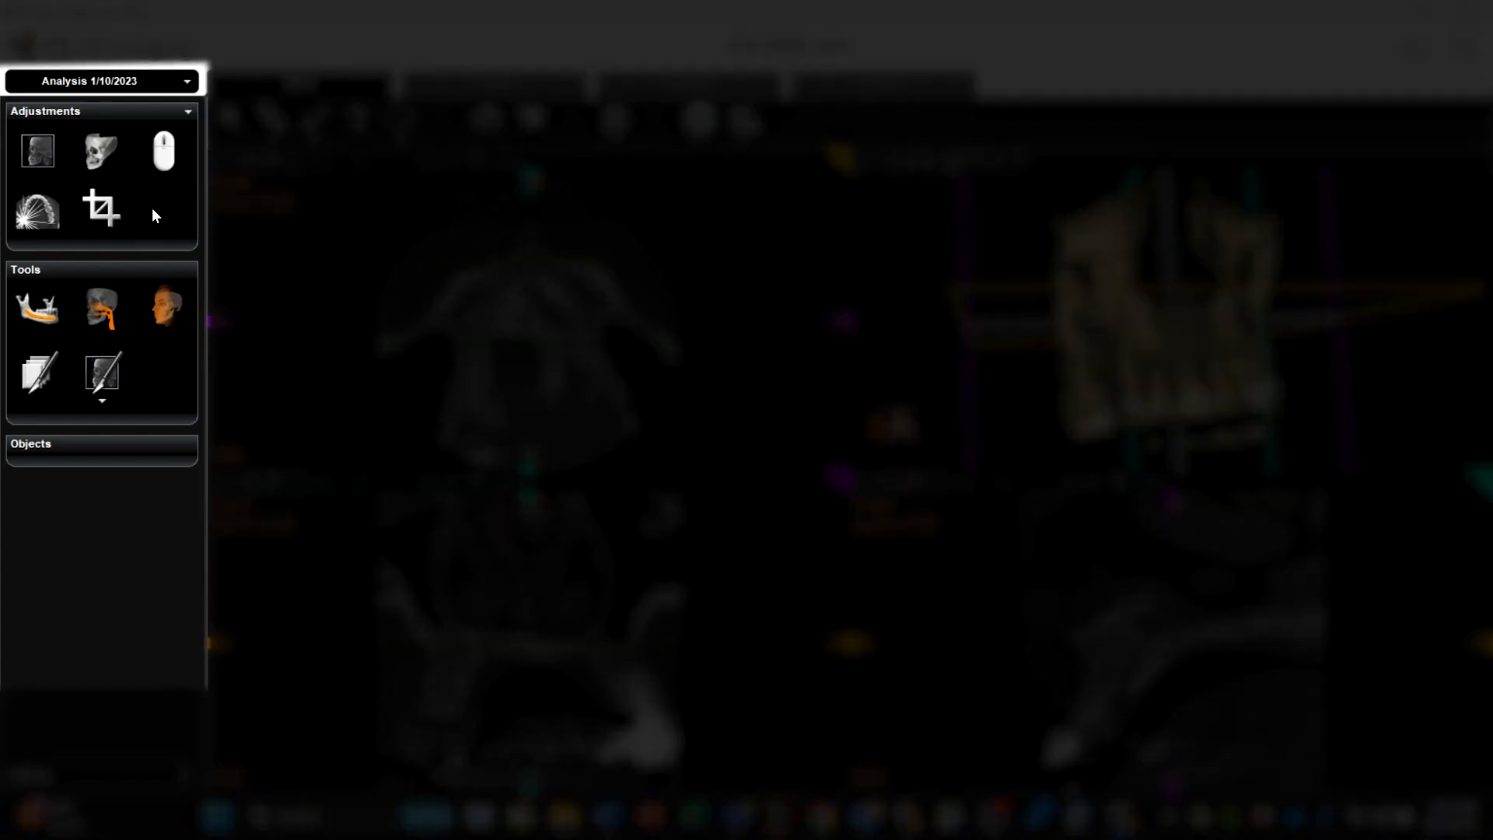
Step: Inspect the MPR, 3D and mouse adjustment settings one after another, closing each set again
{"action": "left_click", "coordinate": [39, 150]}
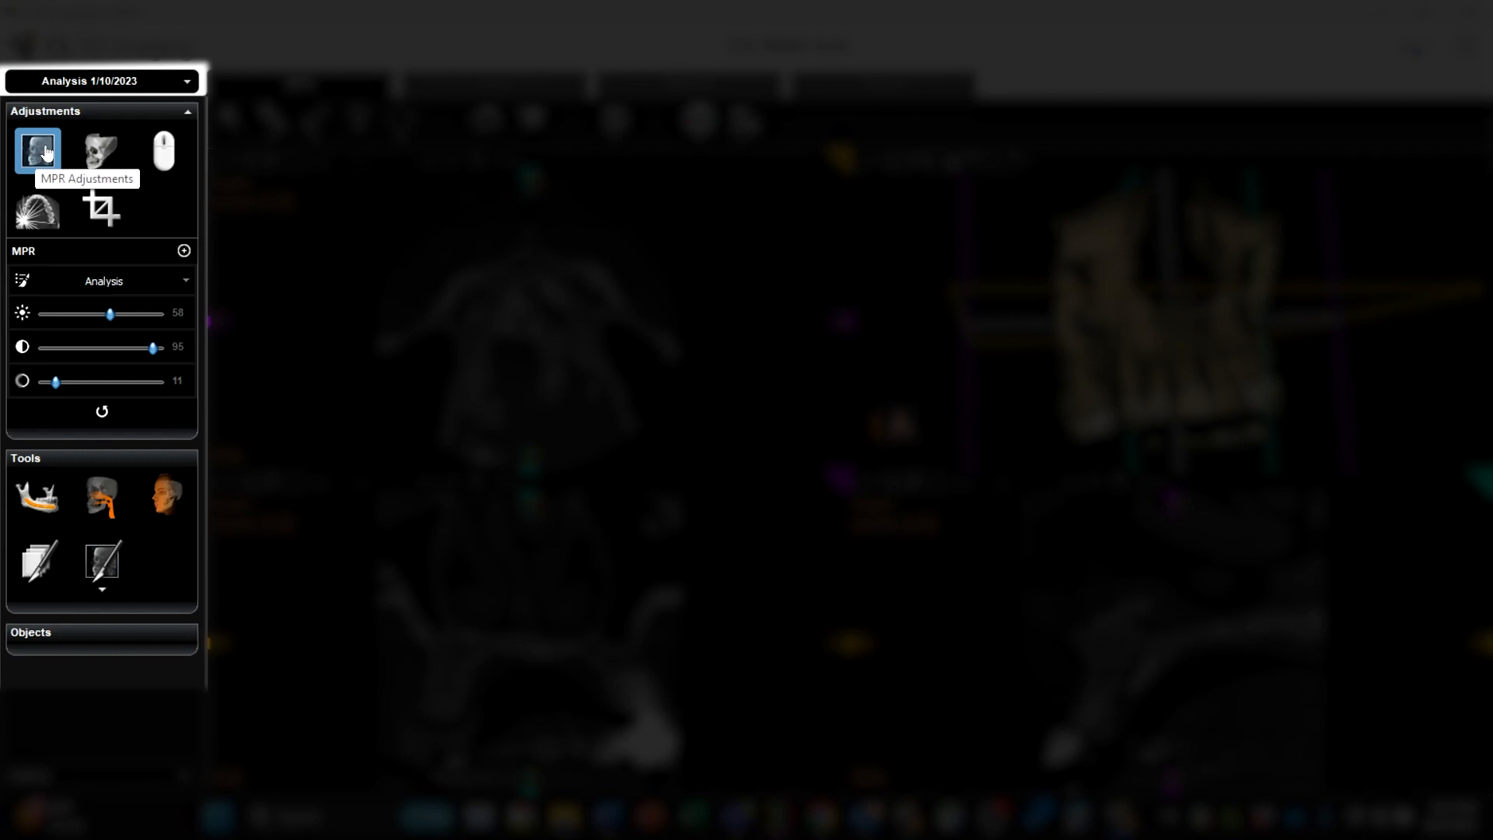
{"action": "left_click", "coordinate": [46, 152]}
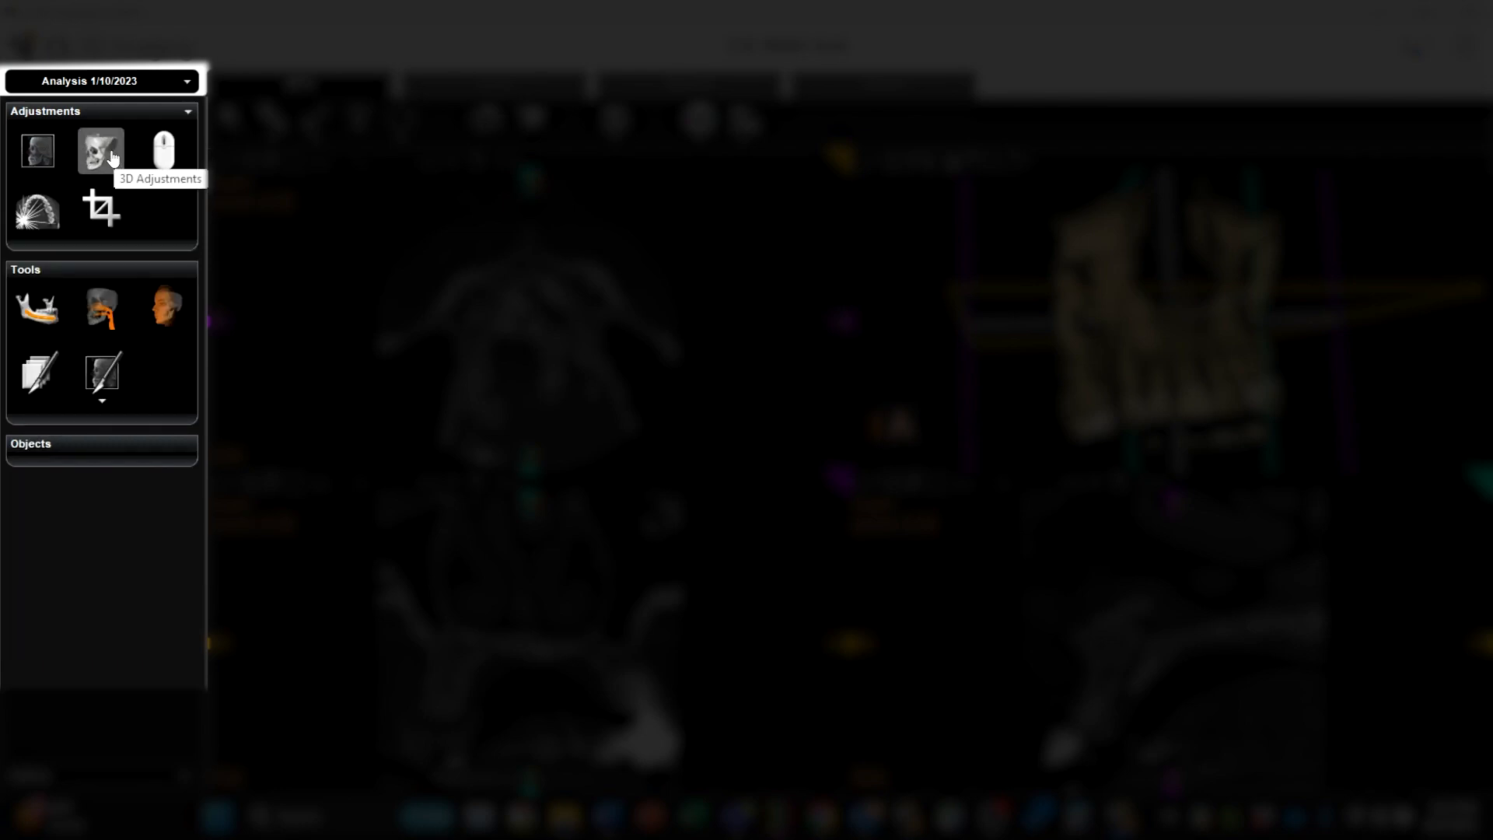
{"action": "left_click", "coordinate": [102, 151]}
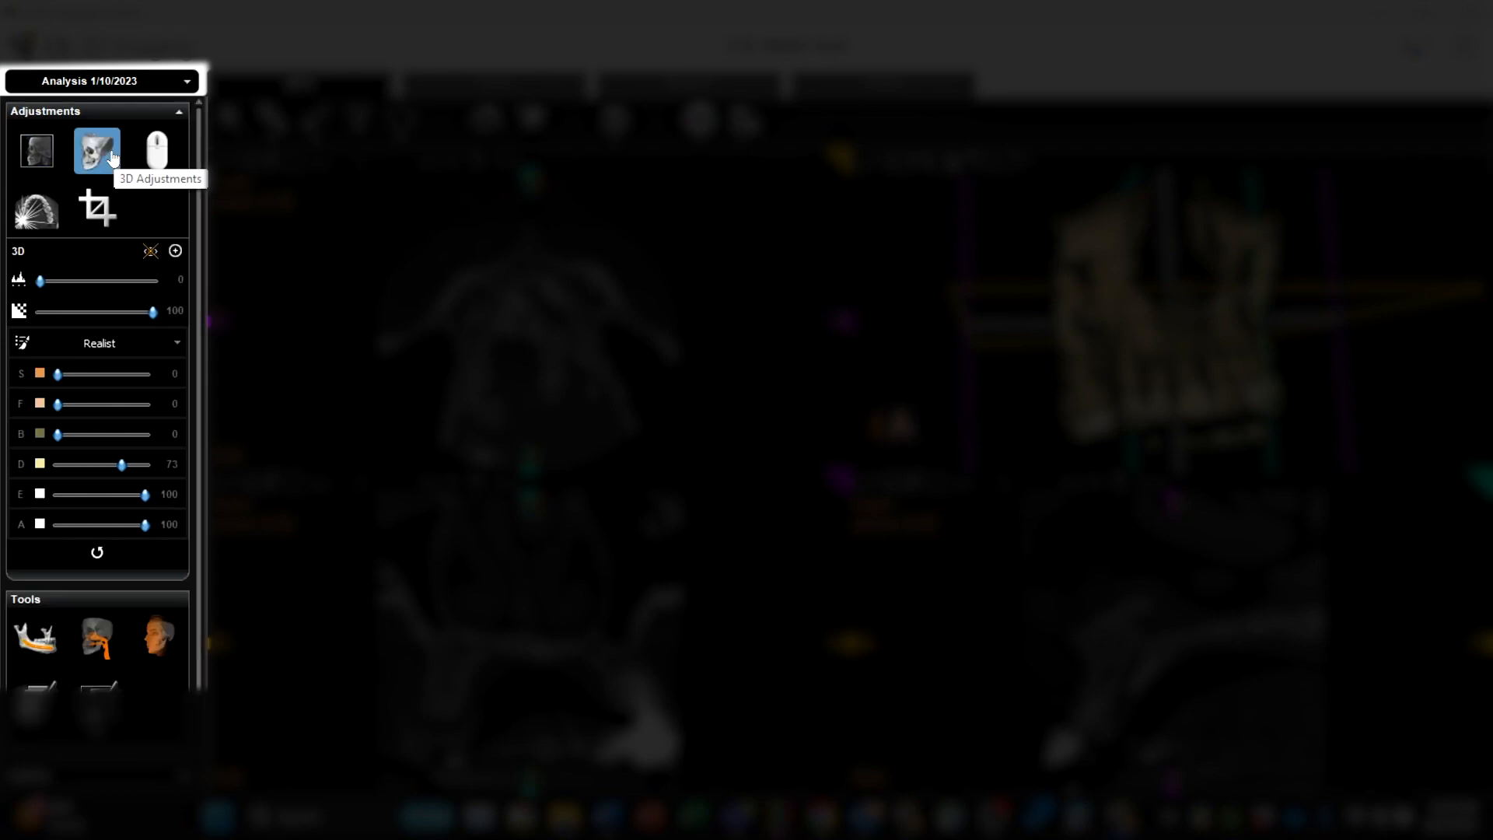
{"action": "left_click", "coordinate": [109, 156]}
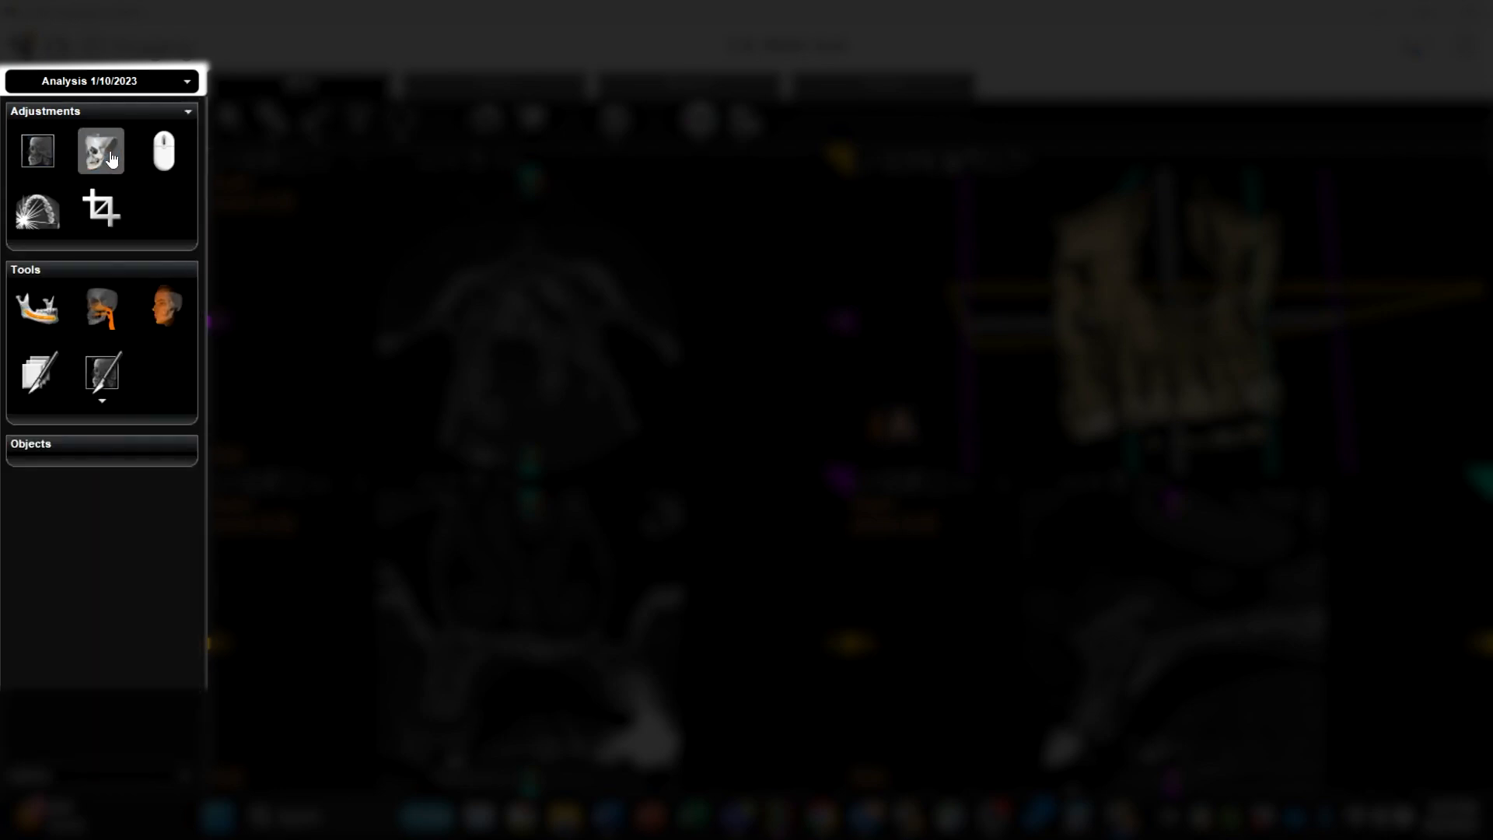
{"action": "left_click", "coordinate": [168, 154]}
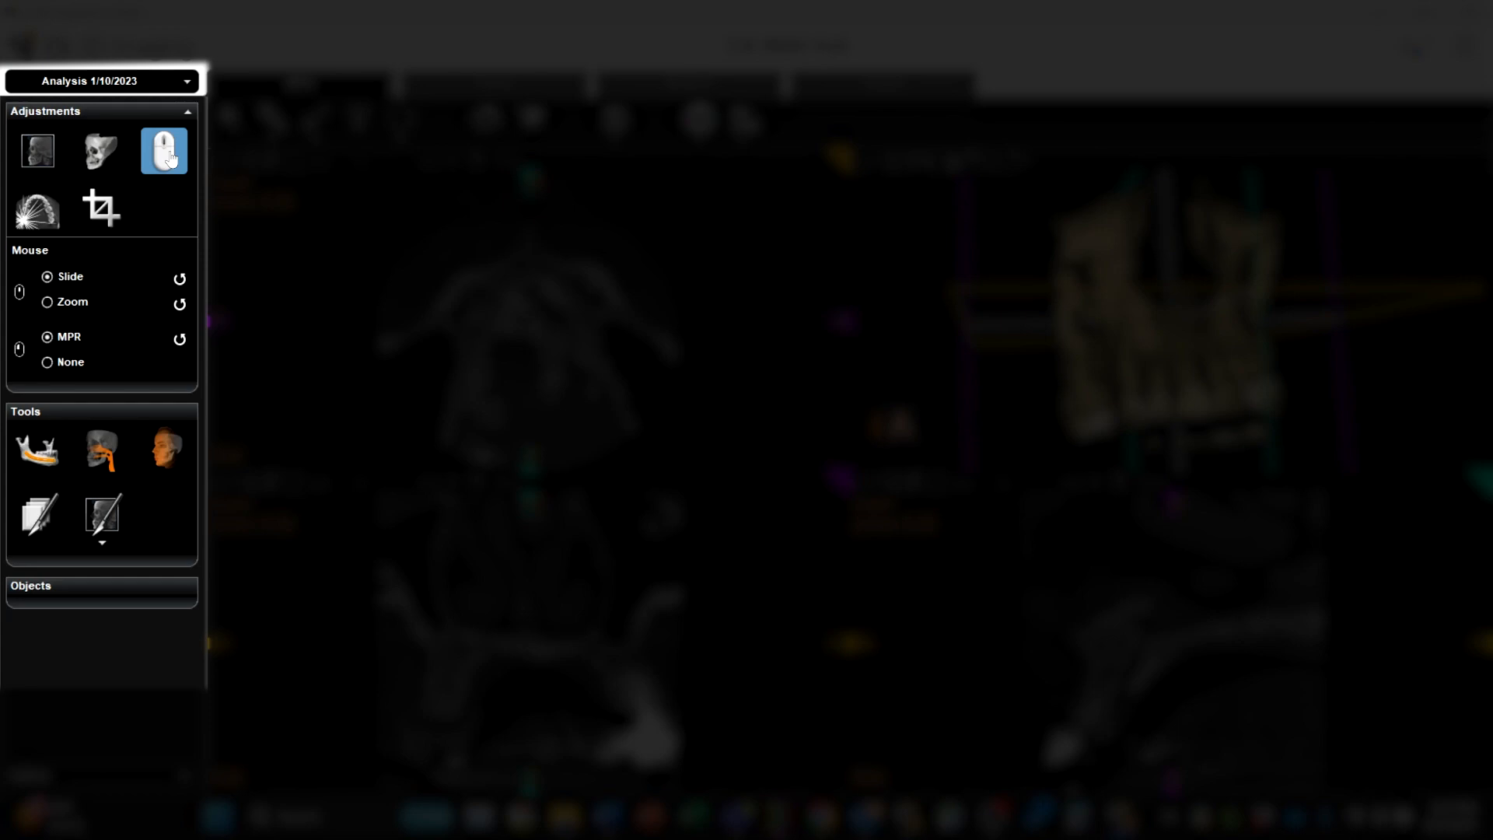
{"action": "left_click", "coordinate": [169, 154]}
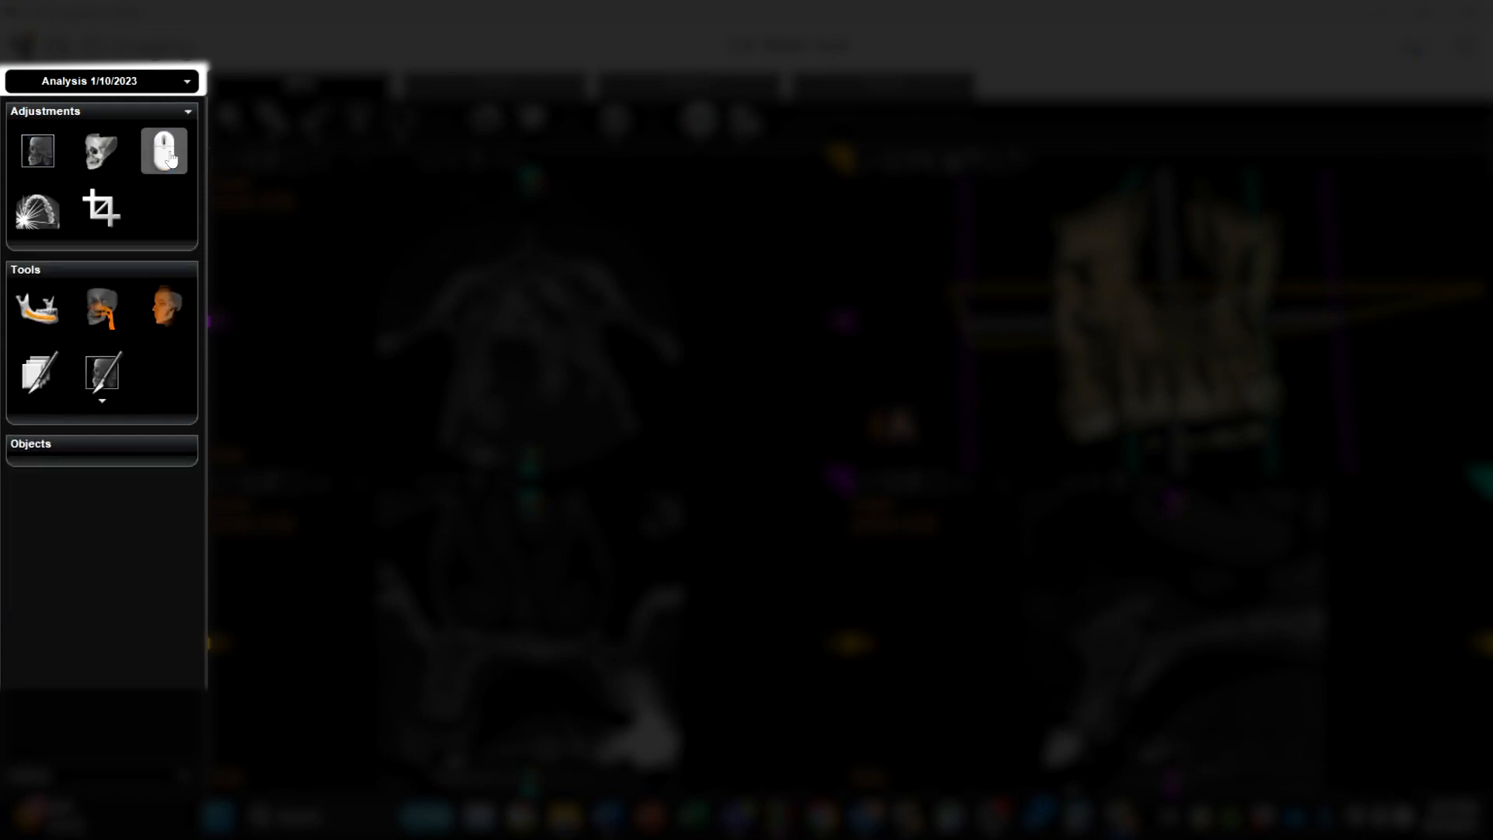
Step: Compare the FDK and MAR reconstructions of the scan, ending on FDK, and close the metal artifact settings
{"action": "left_click", "coordinate": [34, 216]}
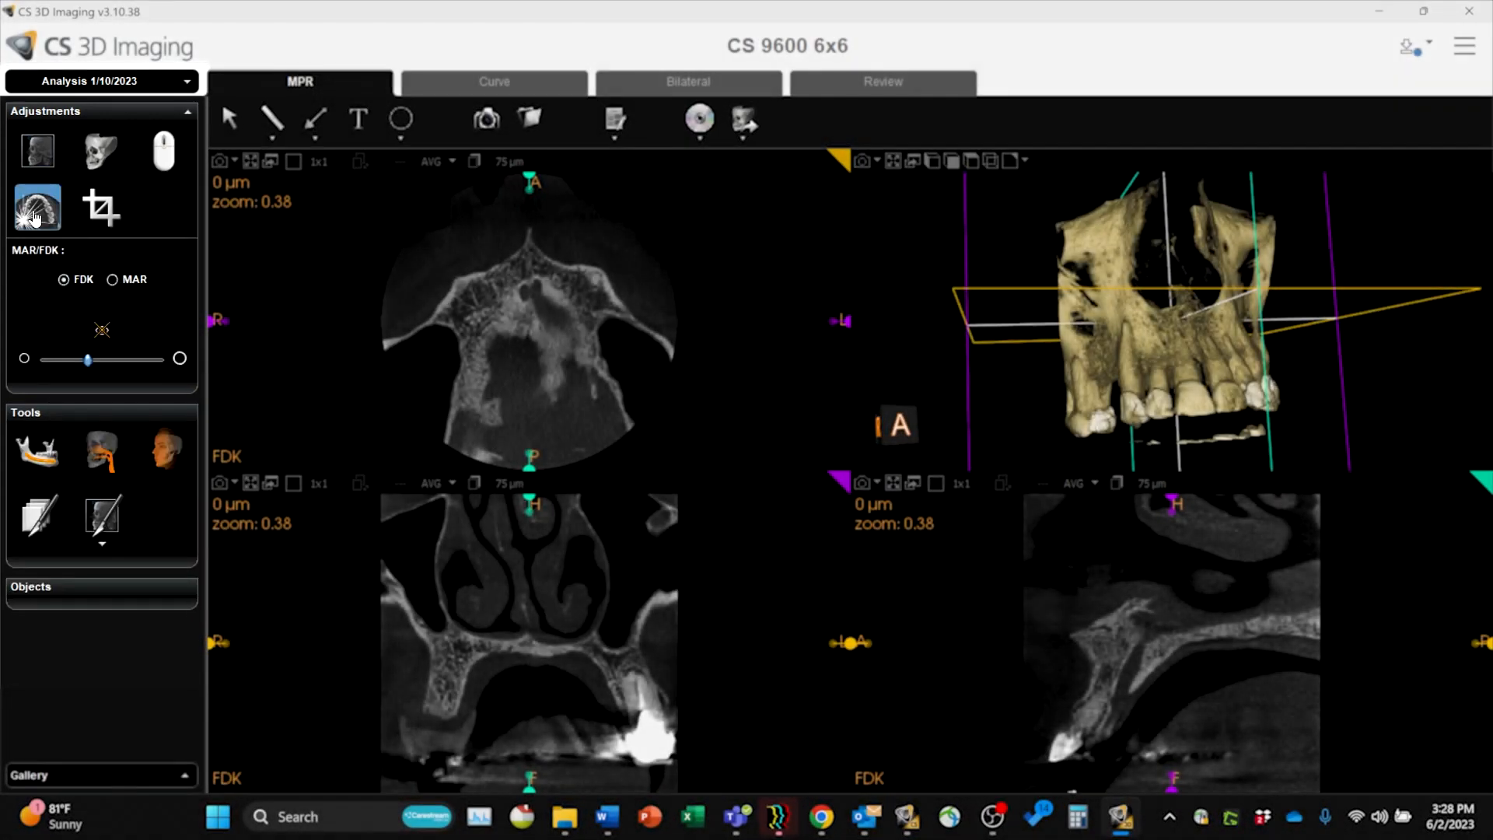
{"action": "left_click", "coordinate": [113, 279]}
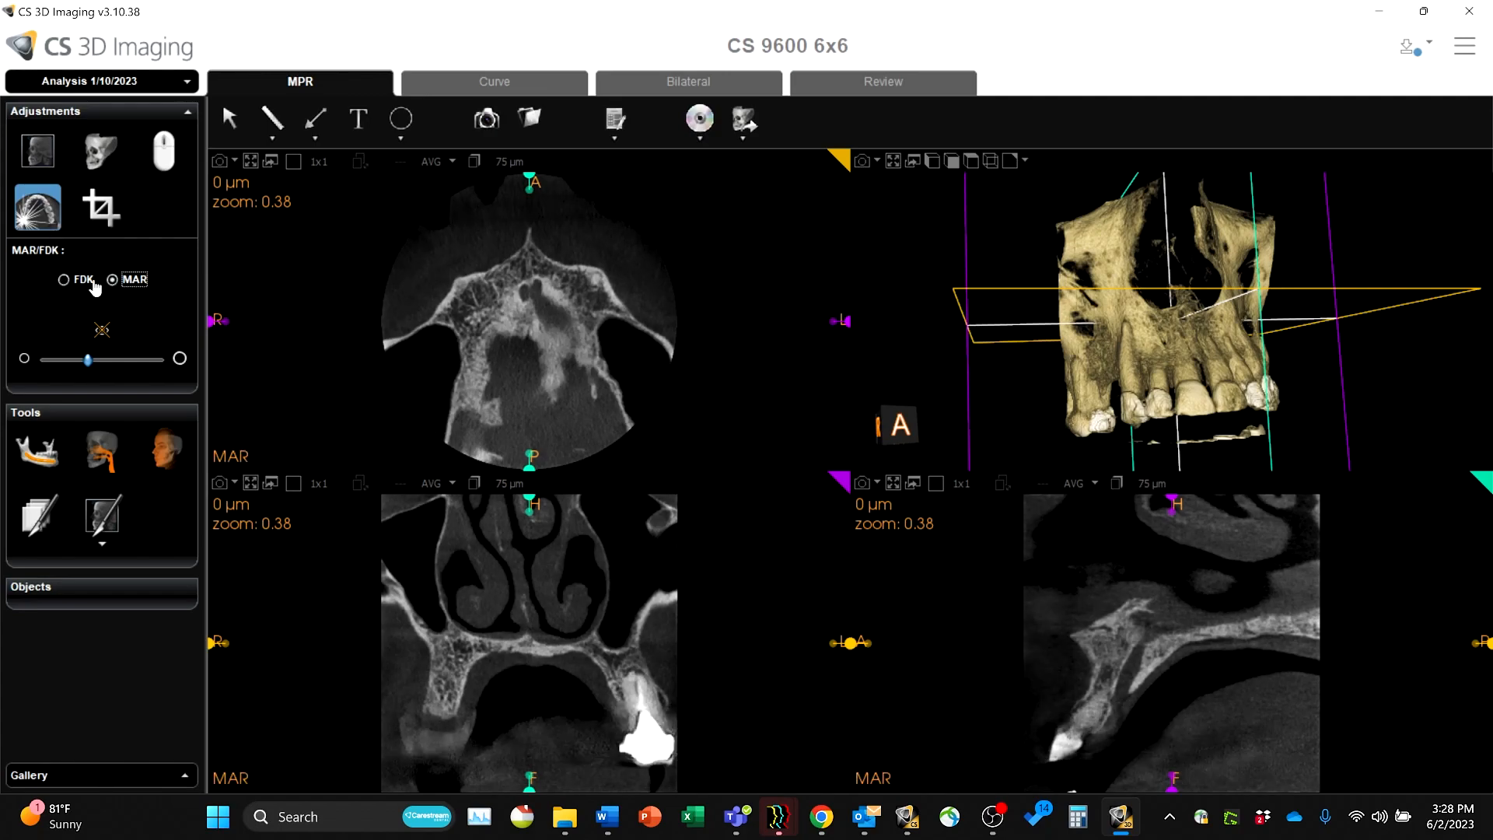
{"action": "left_click", "coordinate": [64, 280]}
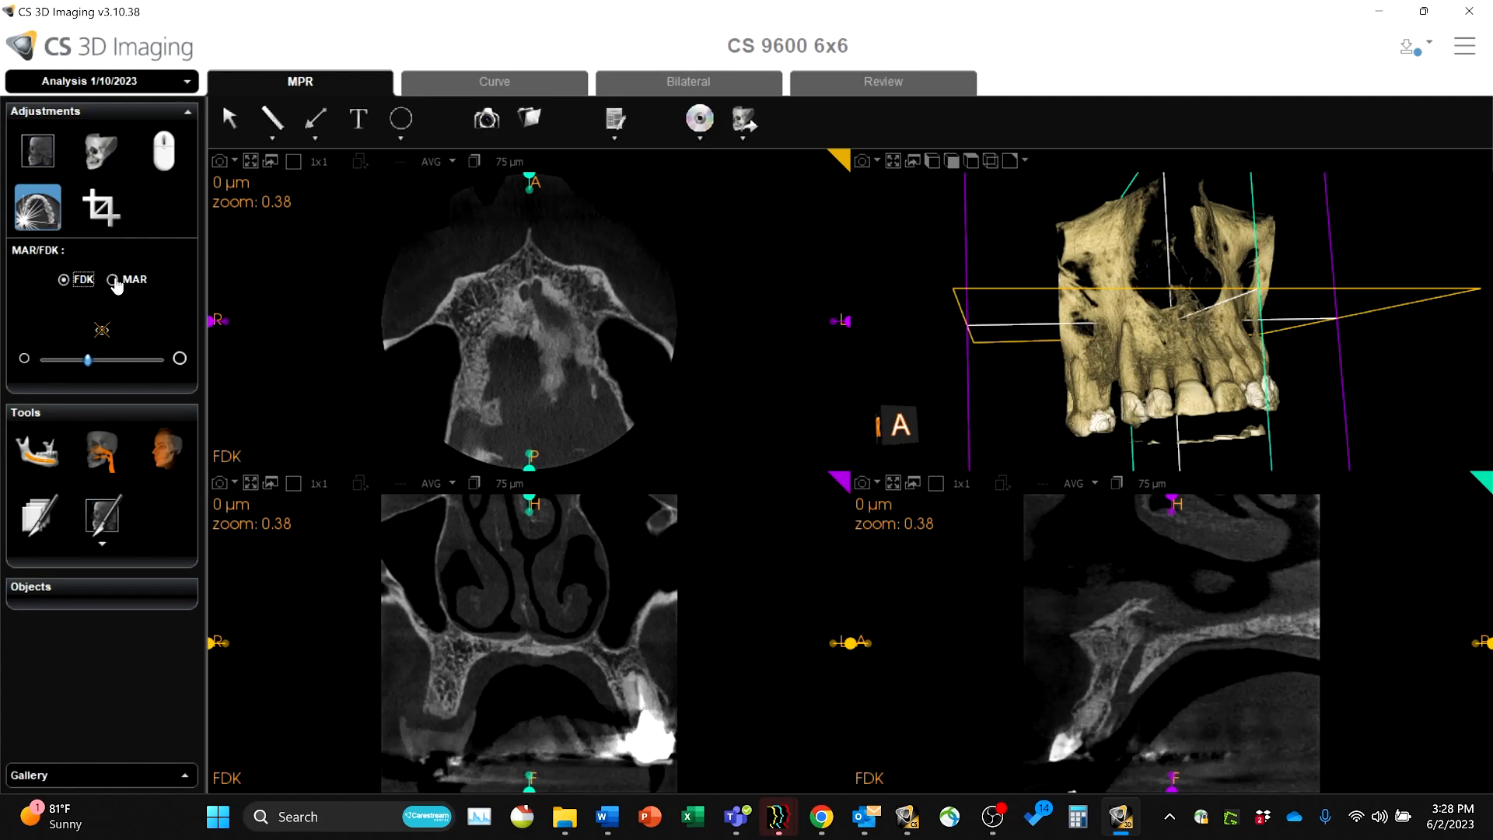
{"action": "left_click", "coordinate": [114, 280]}
{"action": "left_click", "coordinate": [83, 280]}
{"action": "left_click", "coordinate": [51, 216]}
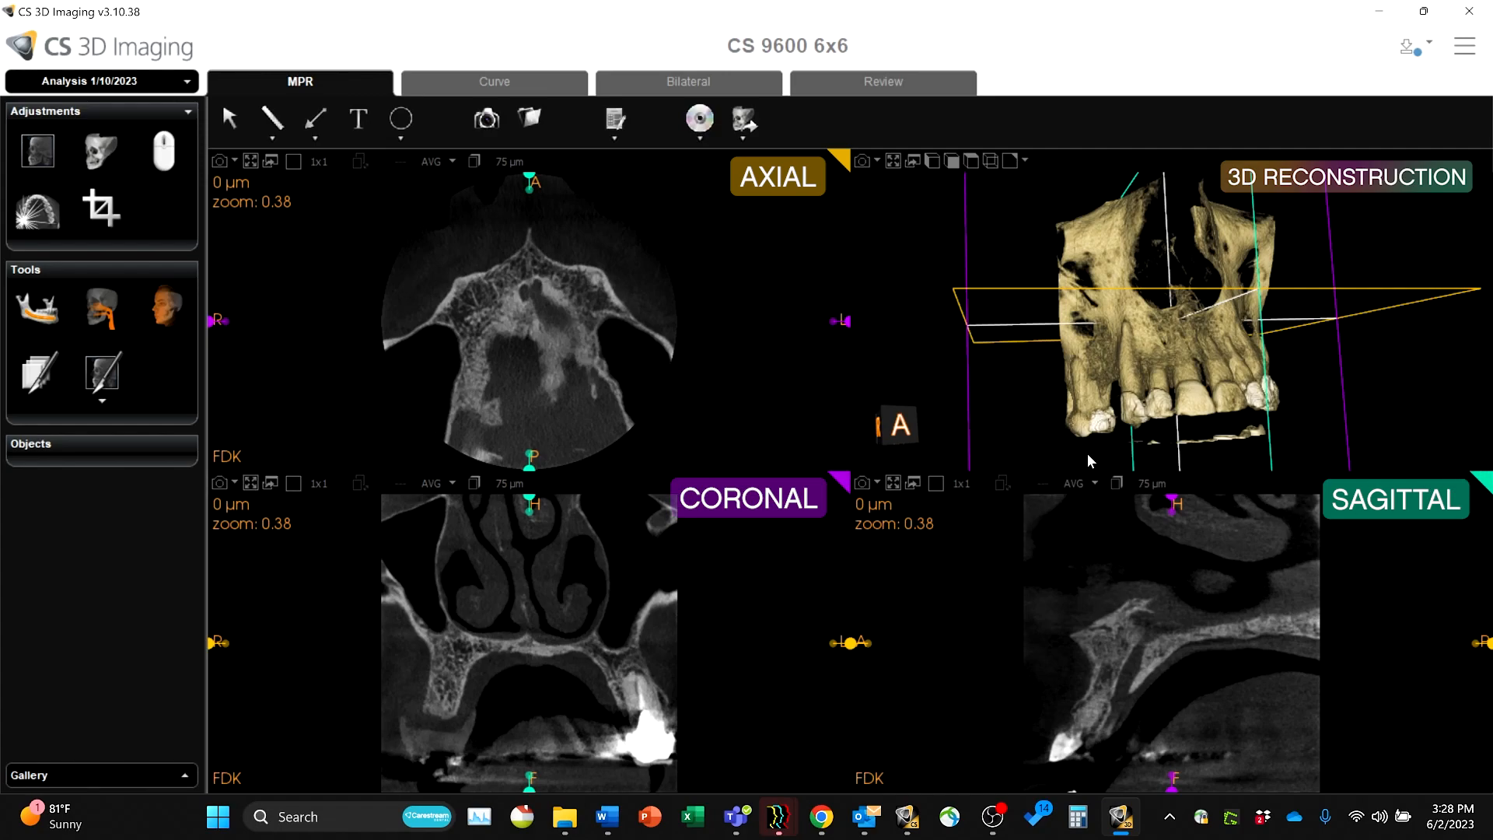
Step: Shift the sagittal plane to -900 µm and the coronal plane to -300 µm in the axial view, and try rotating the axes
{"action": "left_click_drag", "start_coordinate": [1129, 402], "coordinate": [759, 375]}
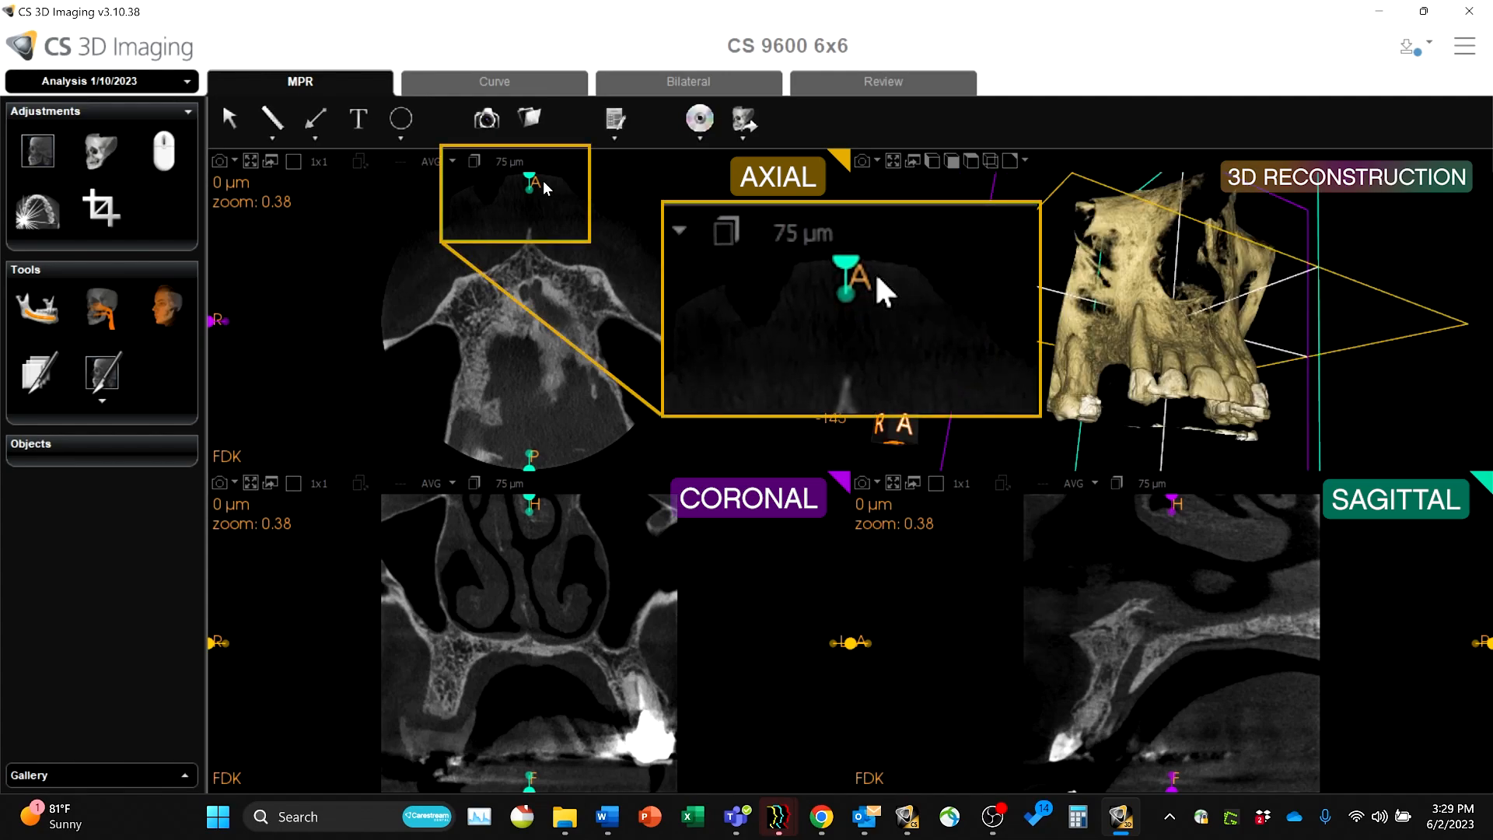
{"action": "left_click_drag", "start_coordinate": [530, 174], "coordinate": [531, 175]}
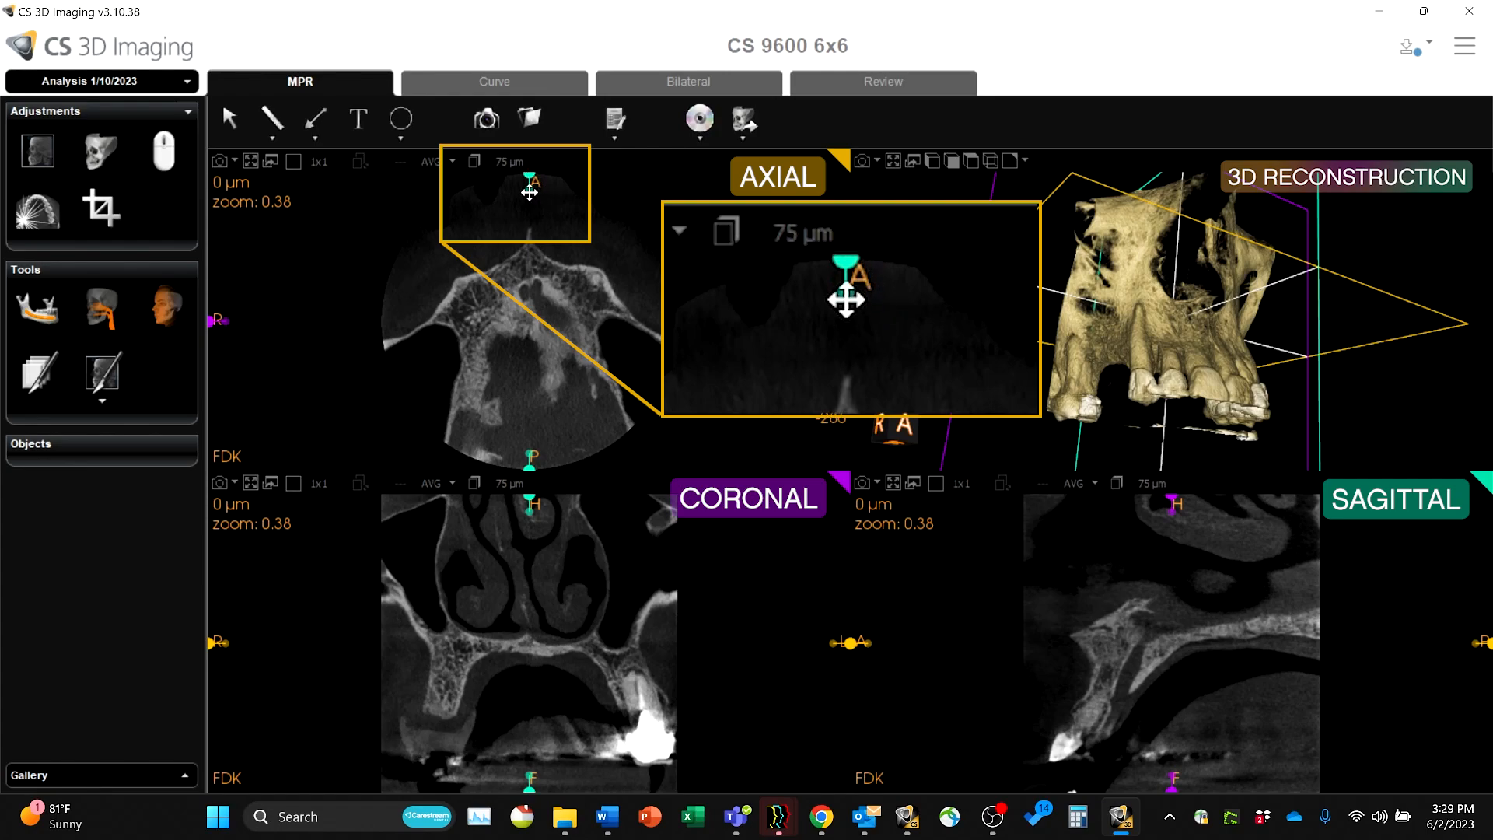
{"action": "mouse_move", "coordinate": [533, 180]}
{"action": "left_mouse_down"}
{"action": "mouse_move", "coordinate": [560, 180]}
{"action": "mouse_move", "coordinate": [496, 180]}
{"action": "mouse_move", "coordinate": [549, 182]}
{"action": "mouse_move", "coordinate": [515, 181]}
{"action": "mouse_move", "coordinate": [533, 181]}
{"action": "left_mouse_up"}
{"action": "mouse_move", "coordinate": [845, 321]}
{"action": "left_mouse_down"}
{"action": "mouse_move", "coordinate": [850, 345]}
{"action": "mouse_move", "coordinate": [845, 319]}
{"action": "left_mouse_up"}
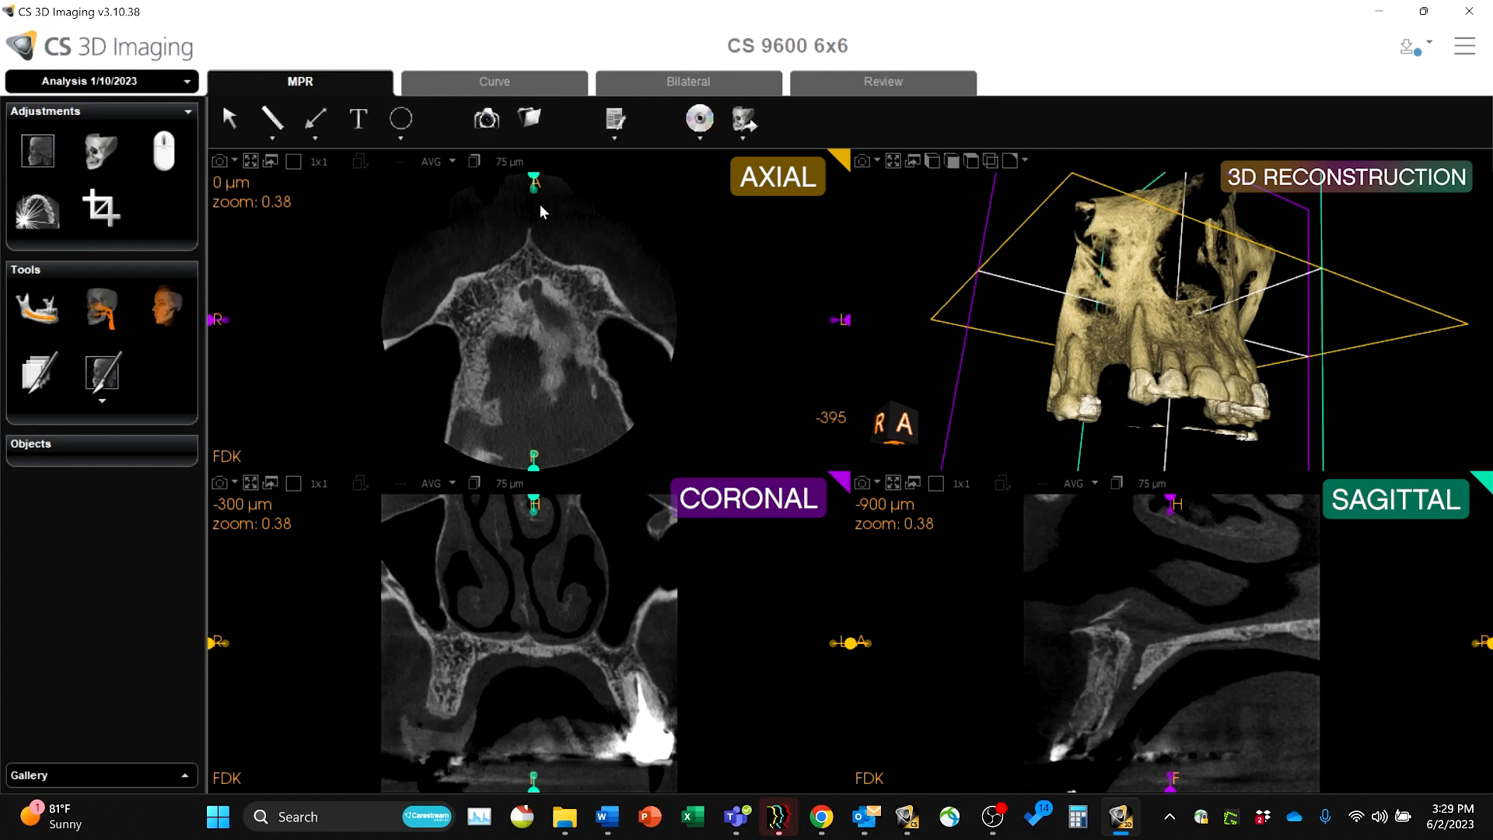
{"action": "mouse_move", "coordinate": [533, 191]}
{"action": "left_mouse_down"}
{"action": "mouse_move", "coordinate": [573, 200]}
{"action": "mouse_move", "coordinate": [481, 202]}
{"action": "mouse_move", "coordinate": [549, 200]}
{"action": "mouse_move", "coordinate": [498, 200]}
{"action": "mouse_move", "coordinate": [531, 206]}
{"action": "left_mouse_up"}
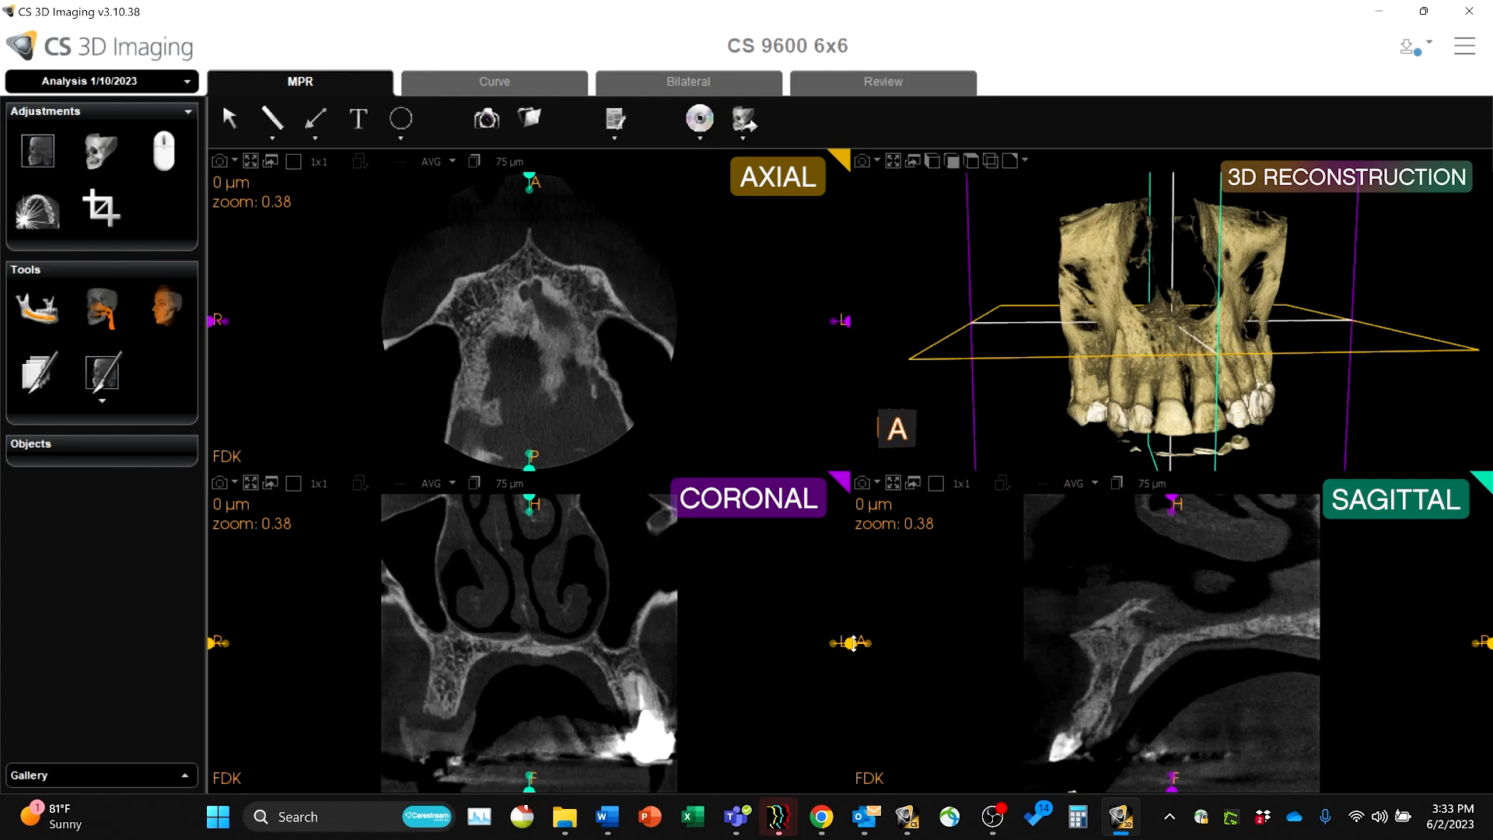
Step: Position the axial slice at 15.9 mm, the sagittal at -11.7 mm and the coronal at -15.7 mm, crossing on a metal-filled tooth
{"action": "left_click_drag", "start_coordinate": [851, 643], "coordinate": [863, 720]}
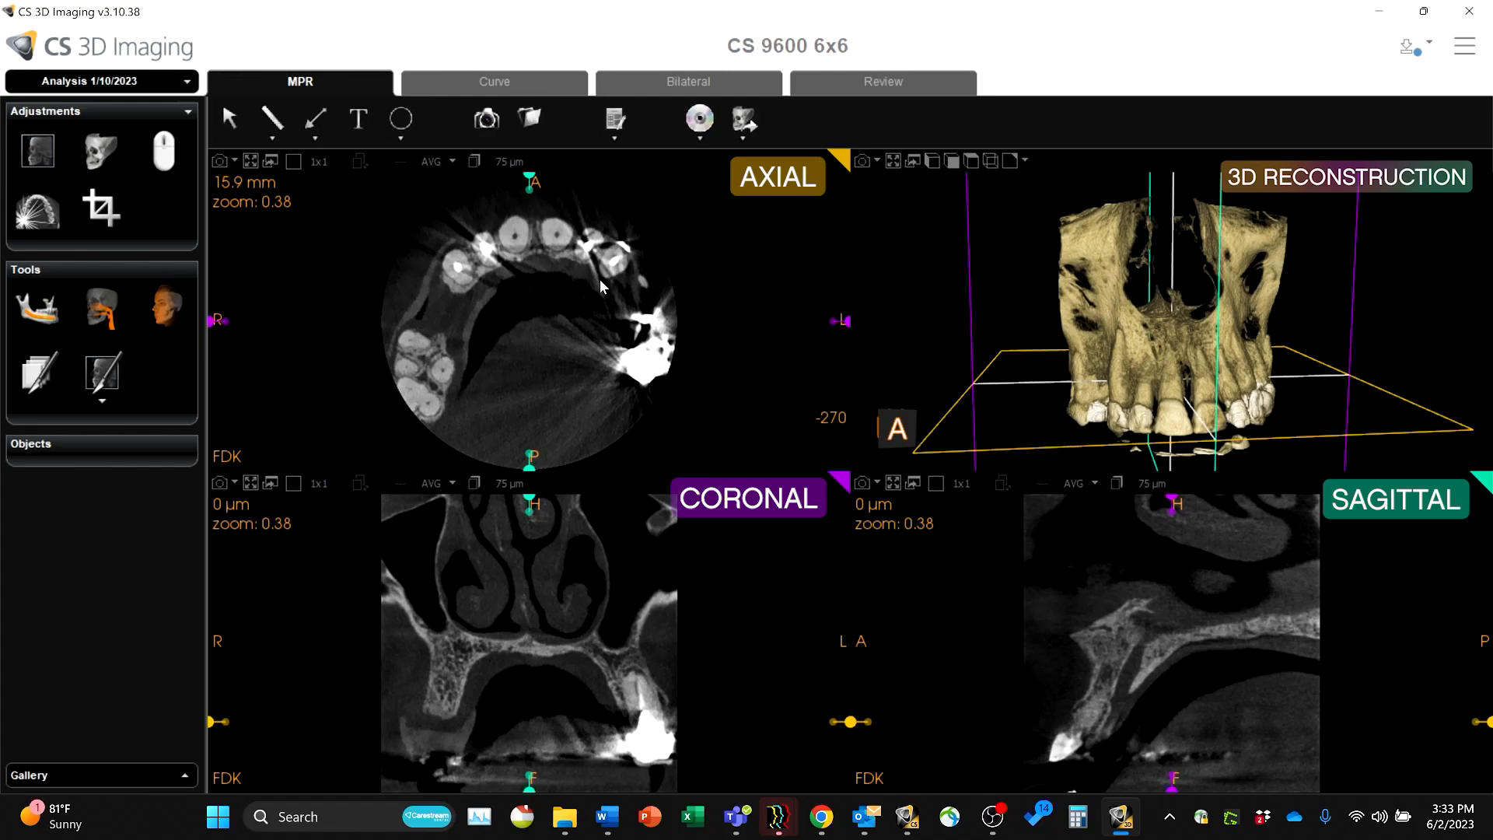
{"action": "left_click_drag", "start_coordinate": [529, 180], "coordinate": [587, 180]}
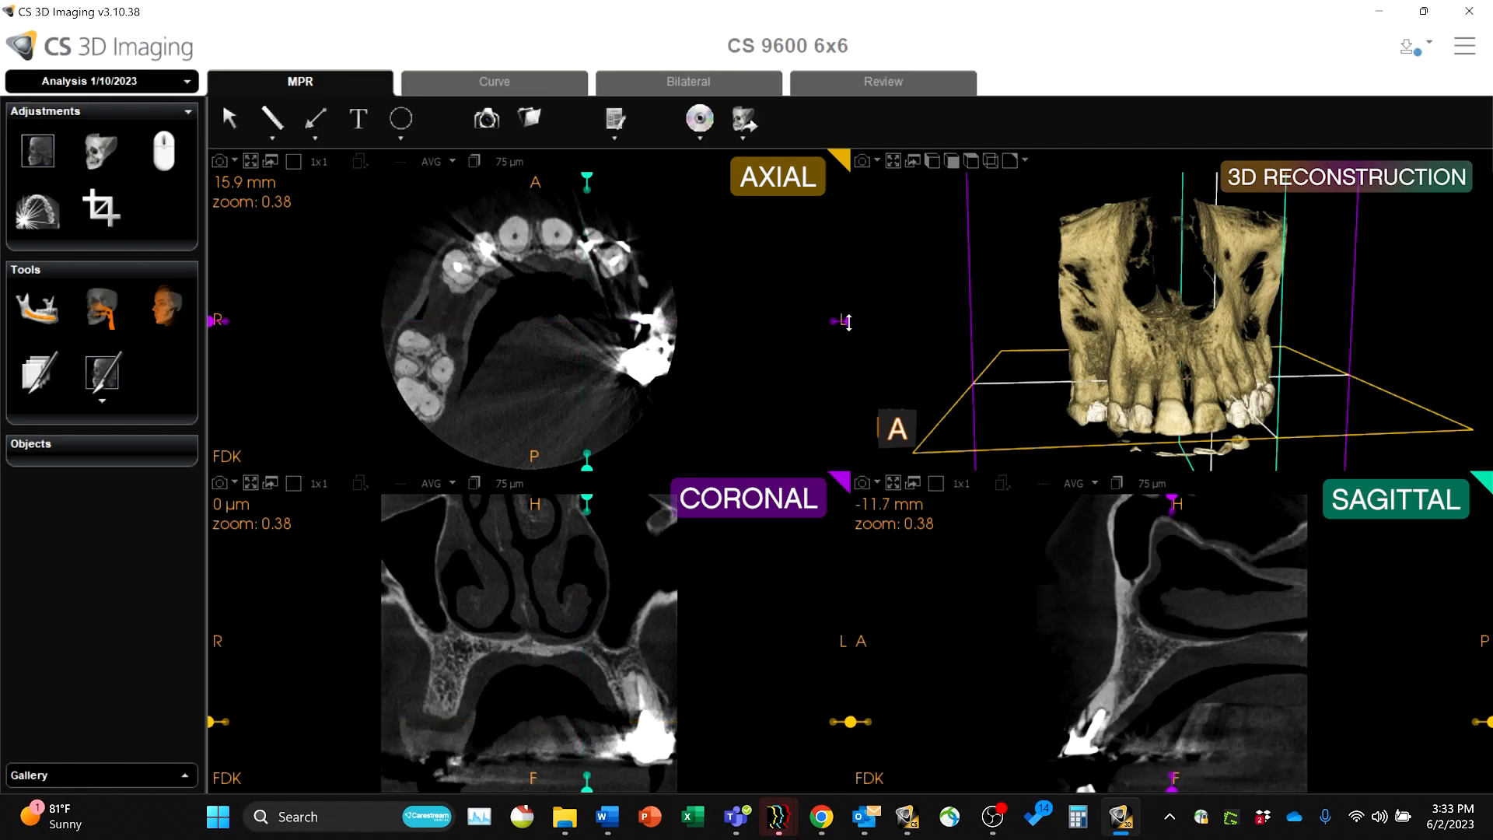
{"action": "left_click_drag", "start_coordinate": [846, 321], "coordinate": [830, 243]}
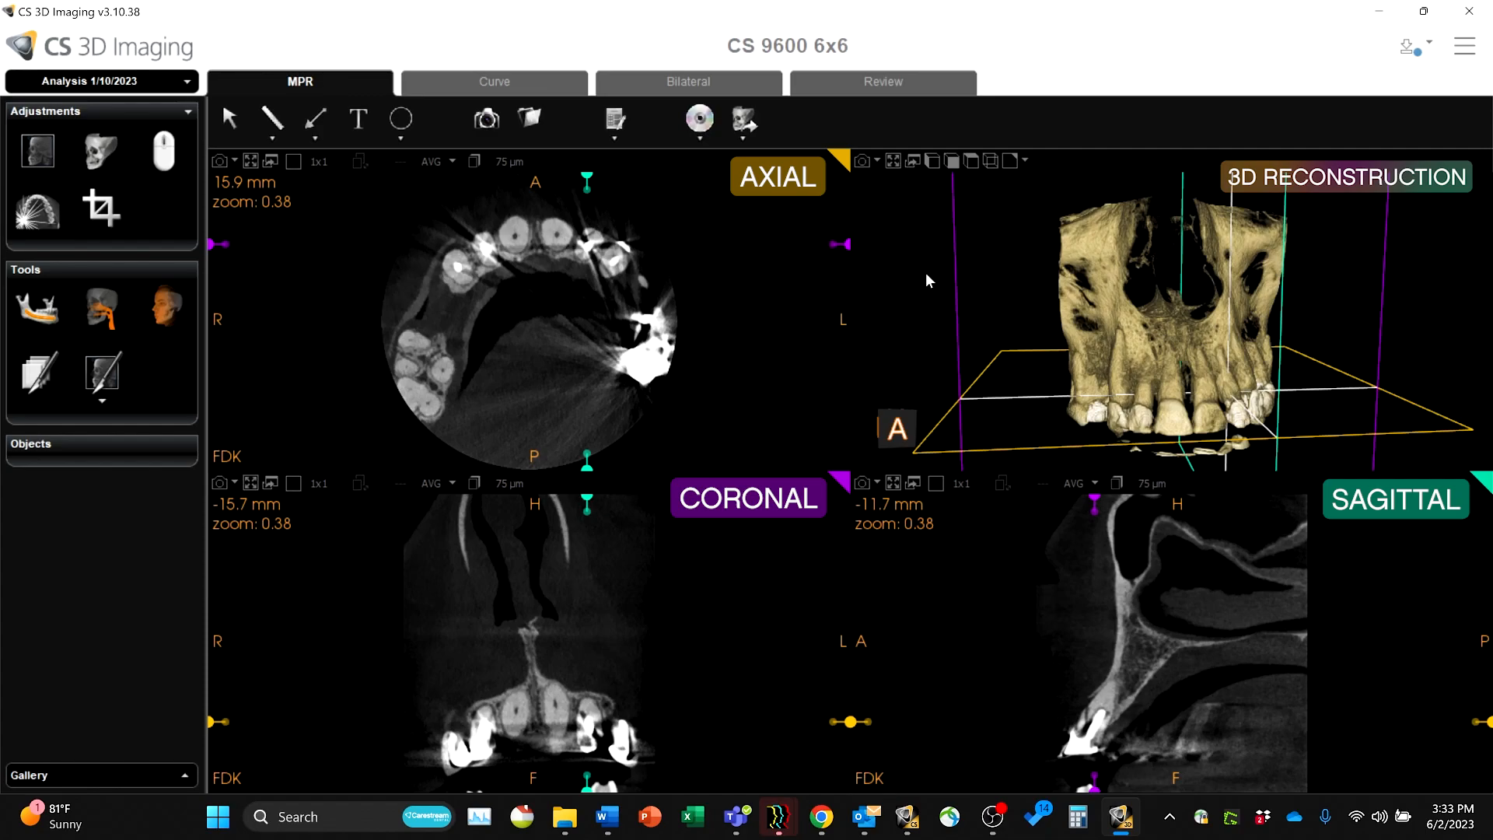
Step: Rotate the slice planes to oblique angles using their axes in the axial and coronal views
{"action": "mouse_move", "coordinate": [1106, 316]}
{"action": "left_mouse_down"}
{"action": "mouse_move", "coordinate": [1098, 288]}
{"action": "mouse_move", "coordinate": [1008, 280]}
{"action": "mouse_move", "coordinate": [1099, 296]}
{"action": "mouse_move", "coordinate": [1077, 310]}
{"action": "left_mouse_up"}
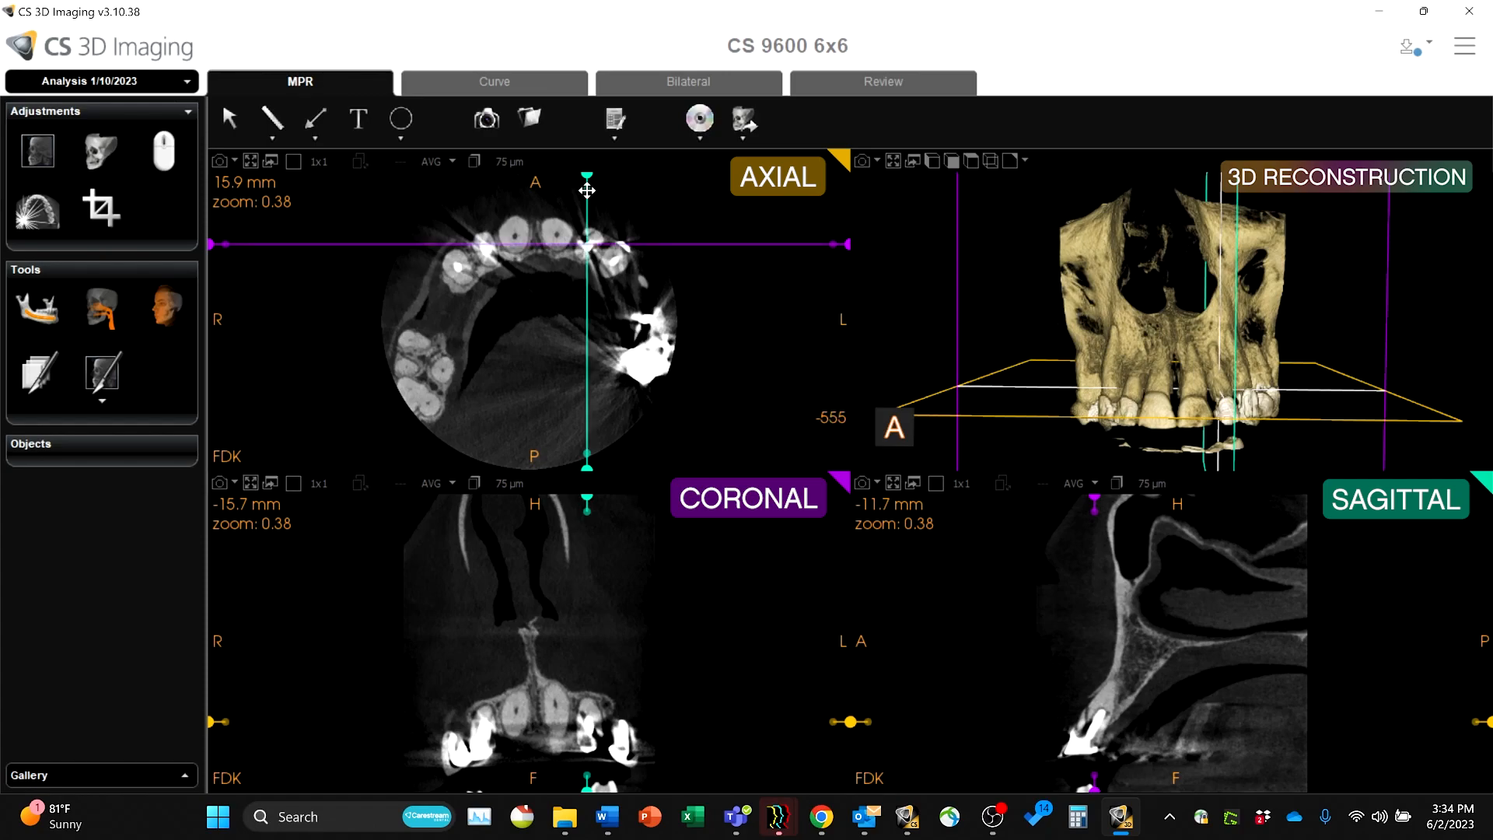
{"action": "mouse_move", "coordinate": [587, 191]}
{"action": "left_mouse_down"}
{"action": "mouse_move", "coordinate": [620, 187]}
{"action": "mouse_move", "coordinate": [693, 116]}
{"action": "mouse_move", "coordinate": [693, 213]}
{"action": "mouse_move", "coordinate": [730, 296]}
{"action": "mouse_move", "coordinate": [707, 335]}
{"action": "mouse_move", "coordinate": [667, 343]}
{"action": "mouse_move", "coordinate": [633, 433]}
{"action": "mouse_move", "coordinate": [593, 390]}
{"action": "mouse_move", "coordinate": [541, 390]}
{"action": "mouse_move", "coordinate": [500, 357]}
{"action": "mouse_move", "coordinate": [486, 310]}
{"action": "mouse_move", "coordinate": [493, 252]}
{"action": "mouse_move", "coordinate": [549, 215]}
{"action": "mouse_move", "coordinate": [601, 212]}
{"action": "left_mouse_up"}
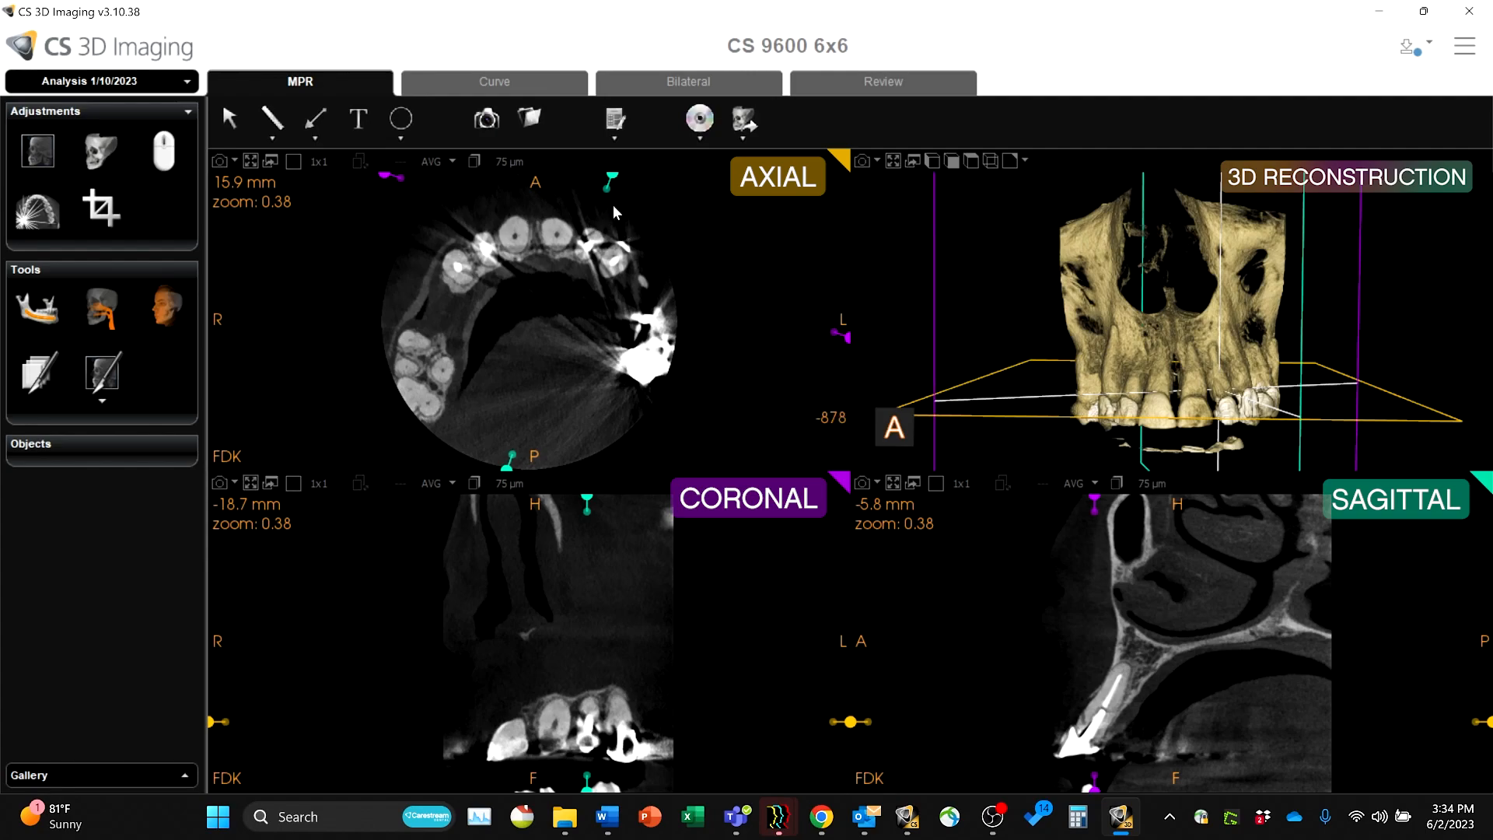
{"action": "left_click_drag", "start_coordinate": [614, 206], "coordinate": [809, 307]}
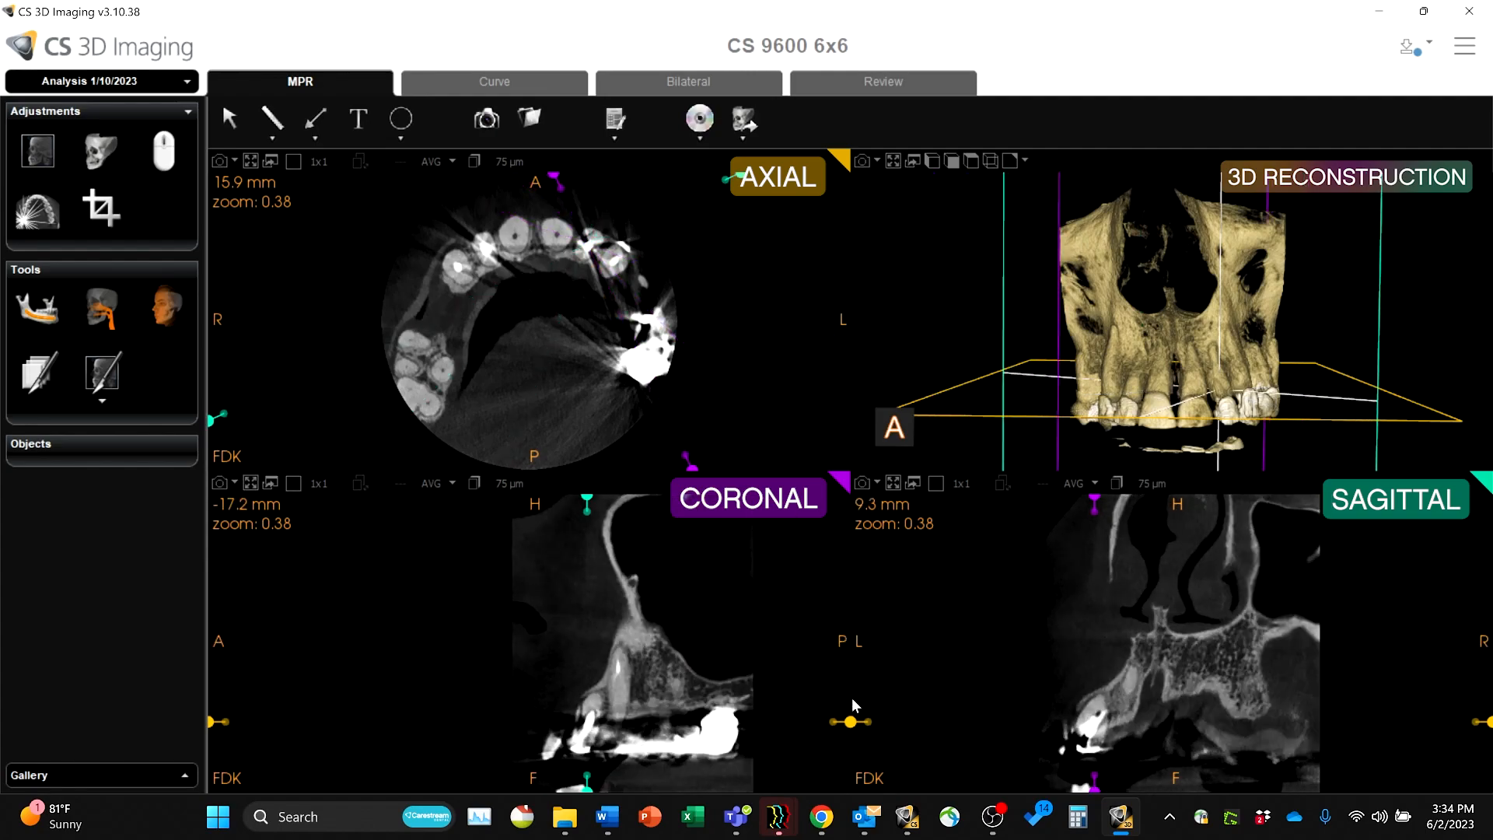
{"action": "left_click_drag", "start_coordinate": [863, 722], "coordinate": [1105, 234]}
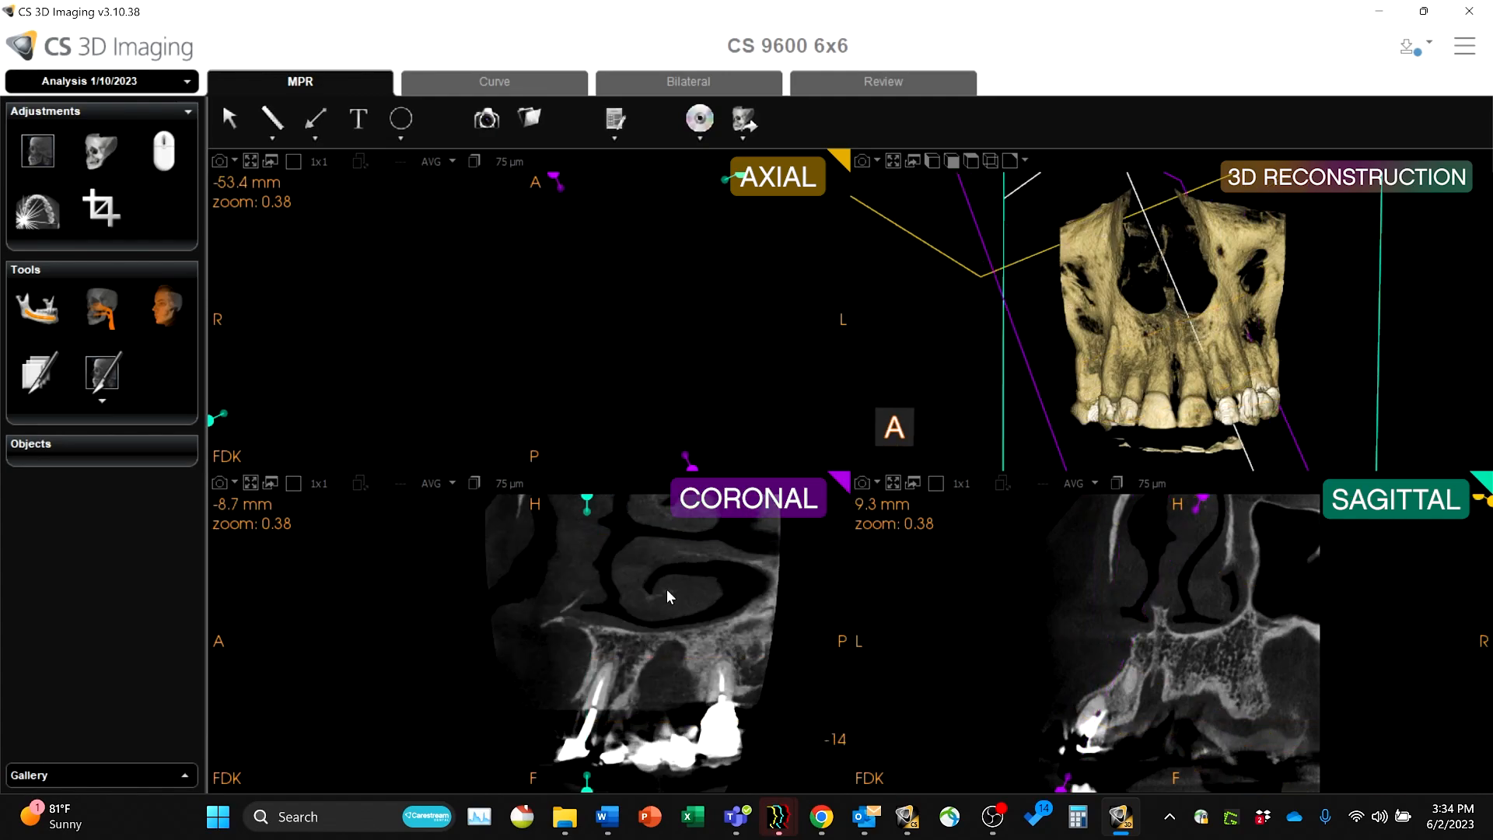
{"action": "left_click_drag", "start_coordinate": [587, 506], "coordinate": [505, 530]}
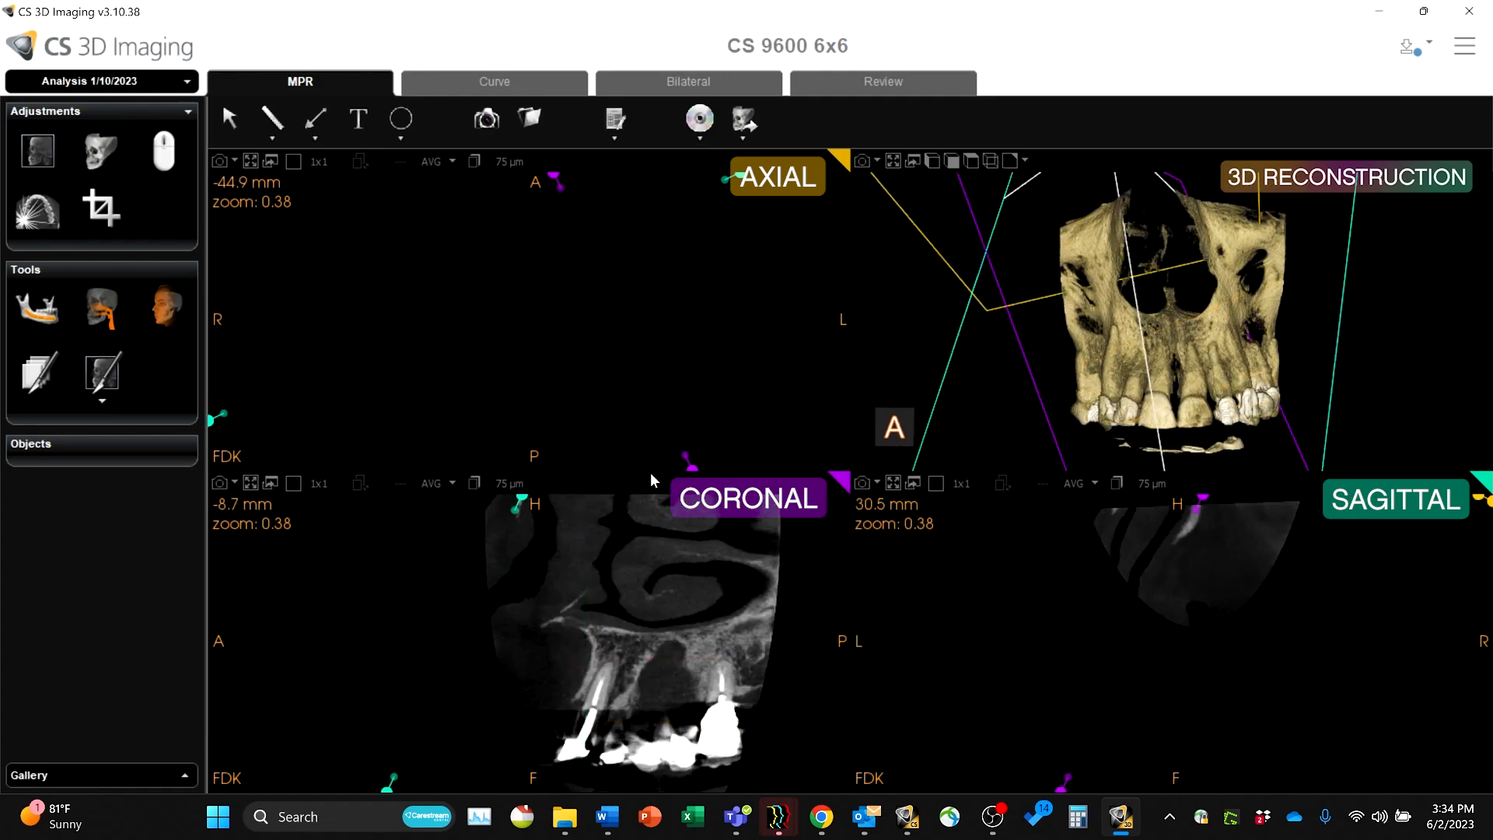
{"action": "mouse_move", "coordinate": [686, 460]}
{"action": "left_mouse_down"}
{"action": "mouse_move", "coordinate": [873, 340]}
{"action": "mouse_move", "coordinate": [840, 356]}
{"action": "mouse_move", "coordinate": [842, 442]}
{"action": "left_mouse_up"}
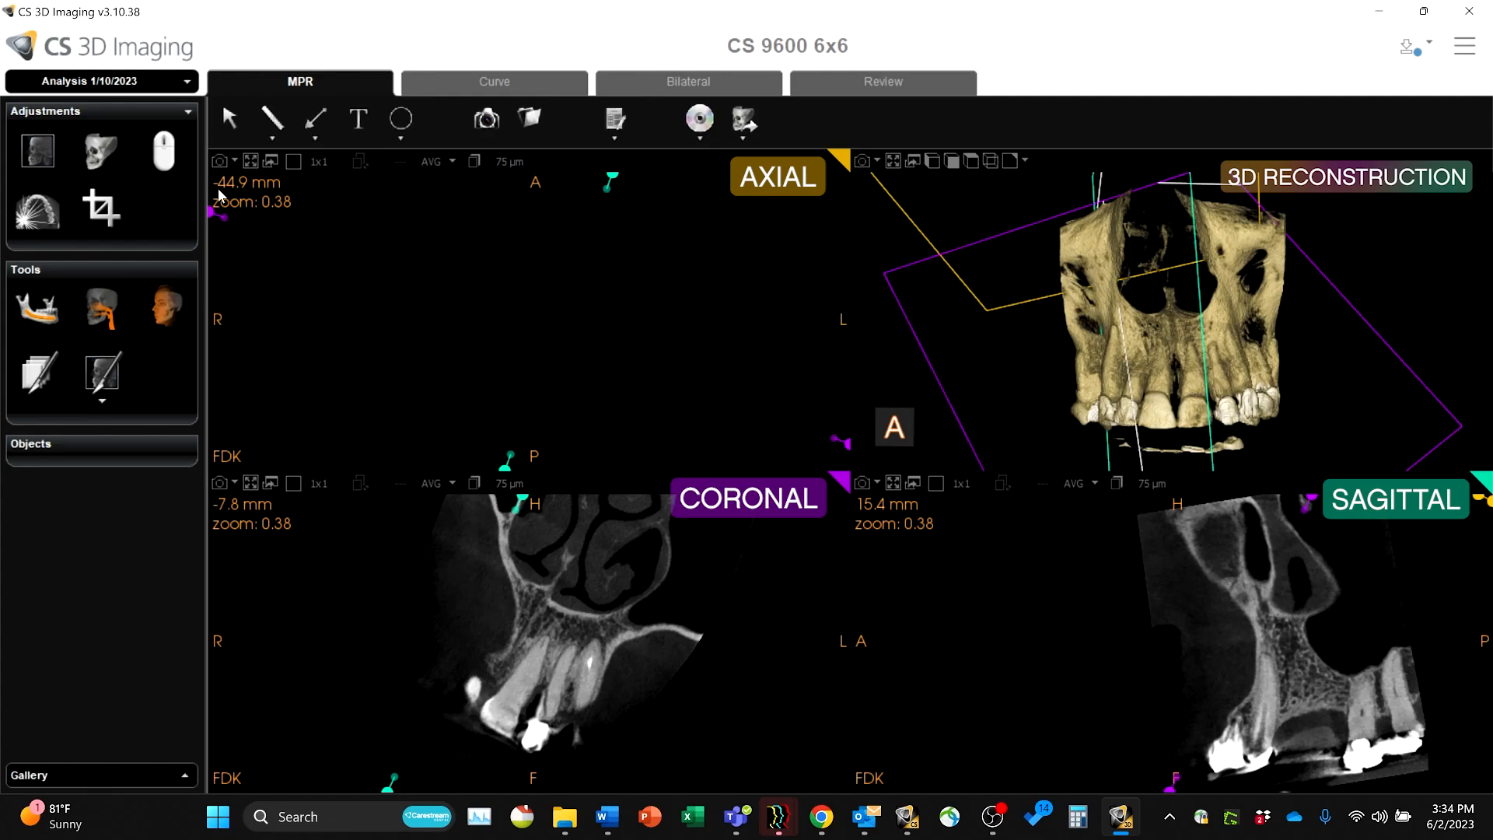
Step: Reset the slice planes to their default position and orientation, and close the mouse settings
{"action": "left_click", "coordinate": [173, 165]}
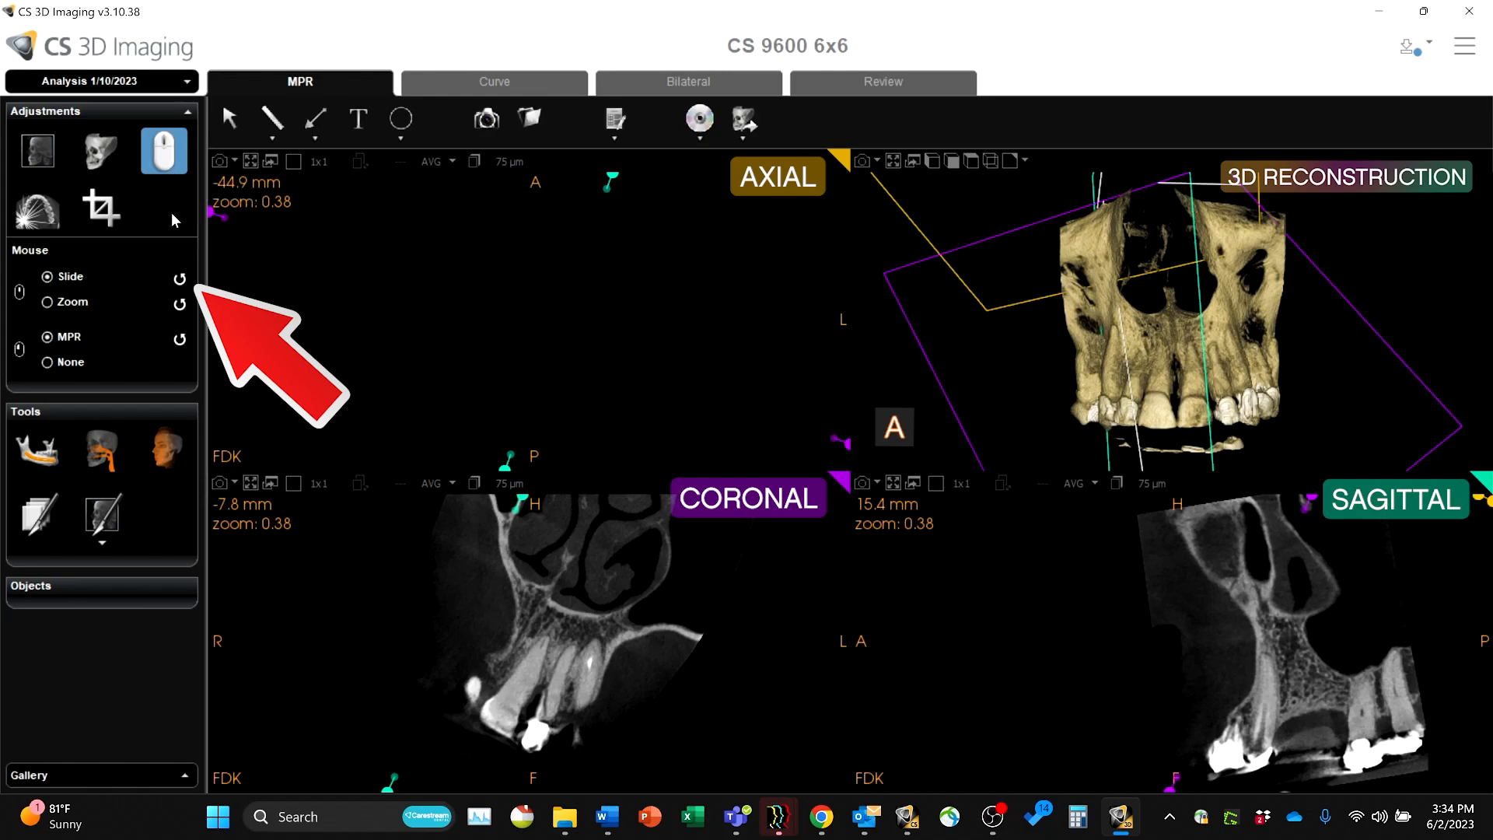
{"action": "left_click", "coordinate": [181, 286]}
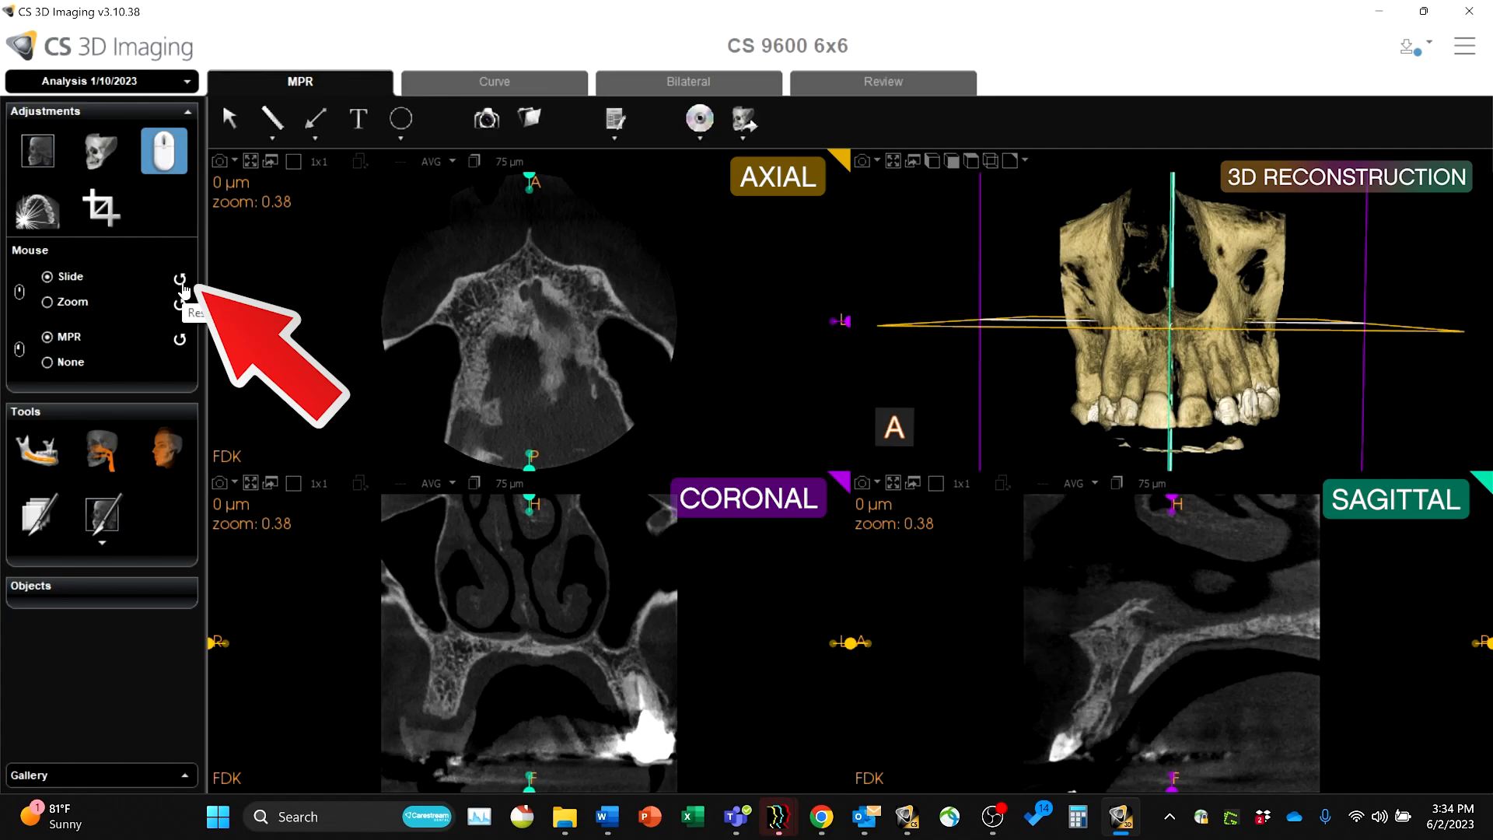
{"action": "left_click", "coordinate": [163, 167]}
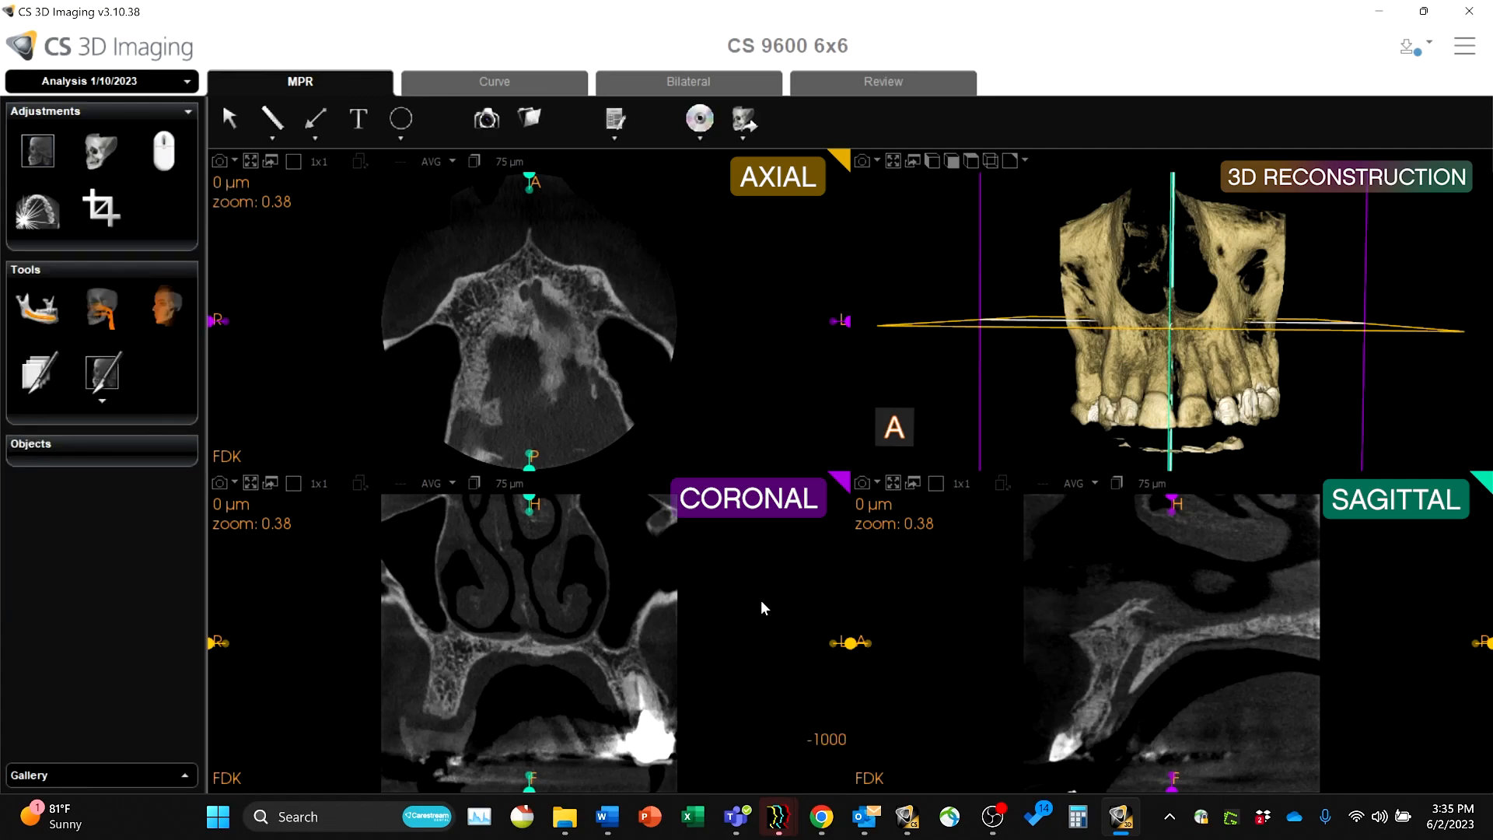
Step: Move the axial slice to 17.2 mm through the teeth and compare the MAR reconstruction with FDK
{"action": "left_click_drag", "start_coordinate": [851, 644], "coordinate": [863, 727]}
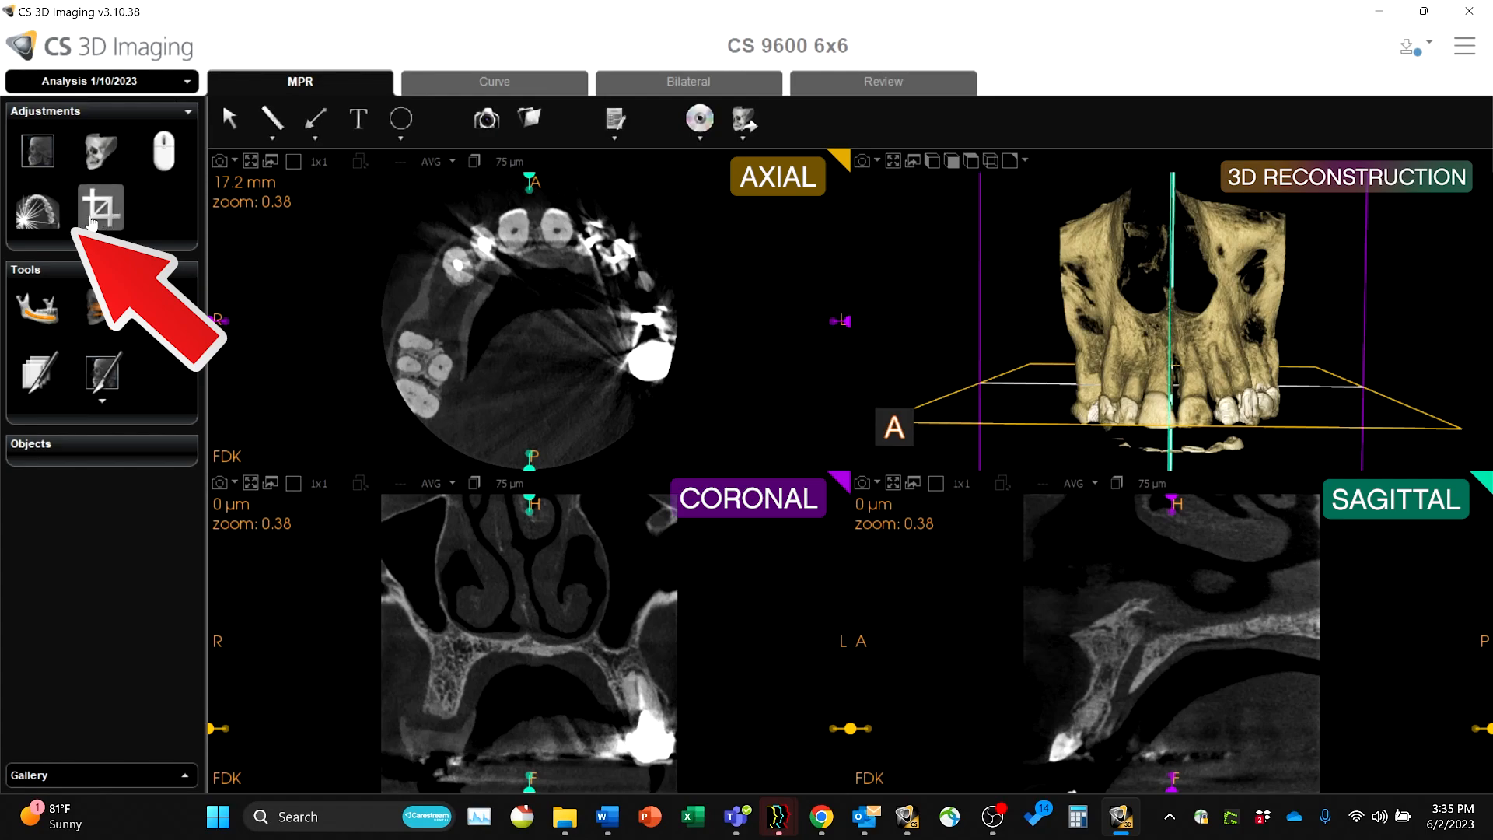
{"action": "left_click", "coordinate": [41, 218]}
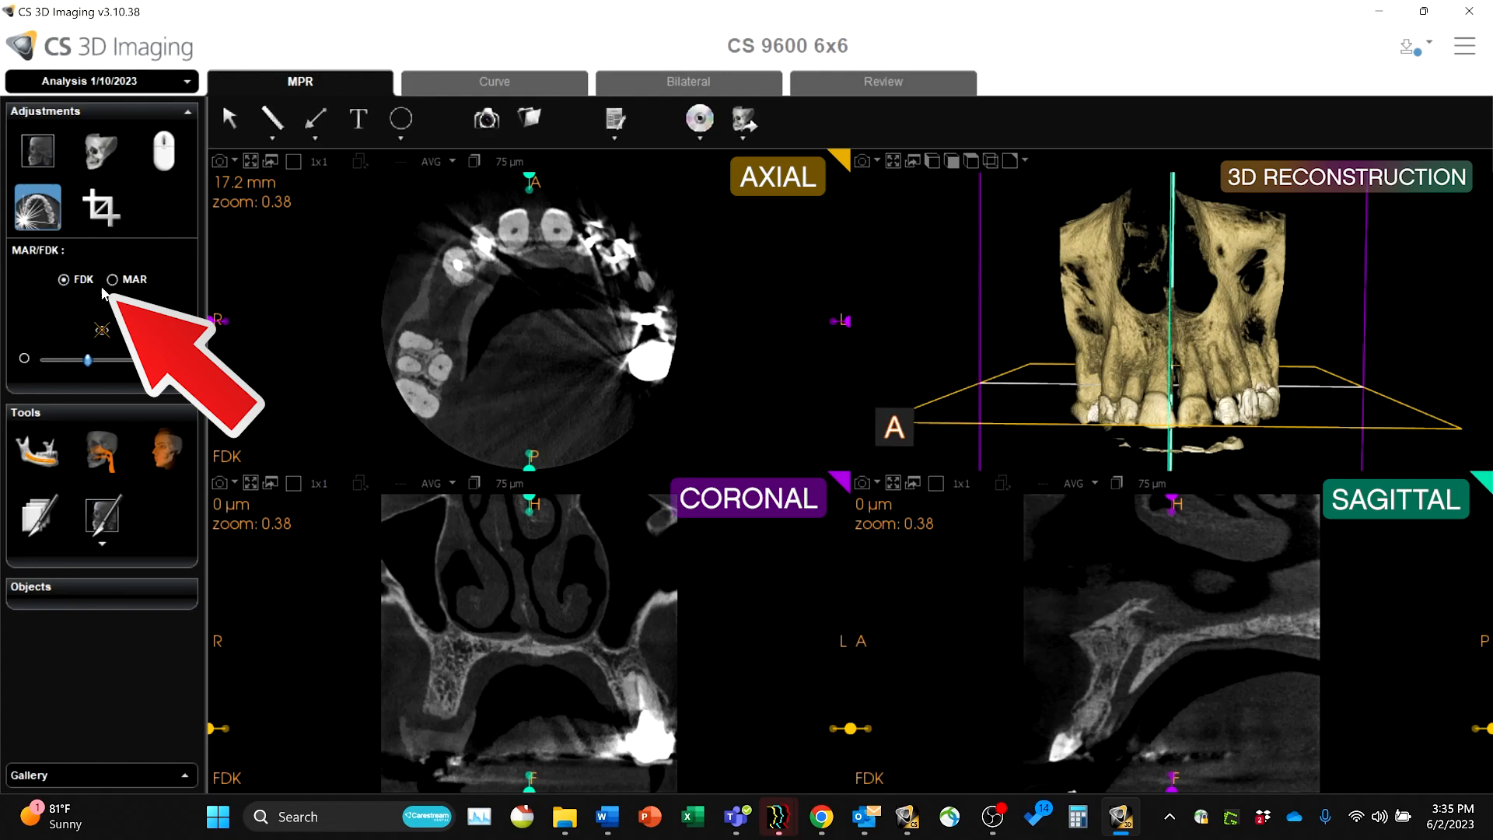
{"action": "left_click", "coordinate": [113, 280]}
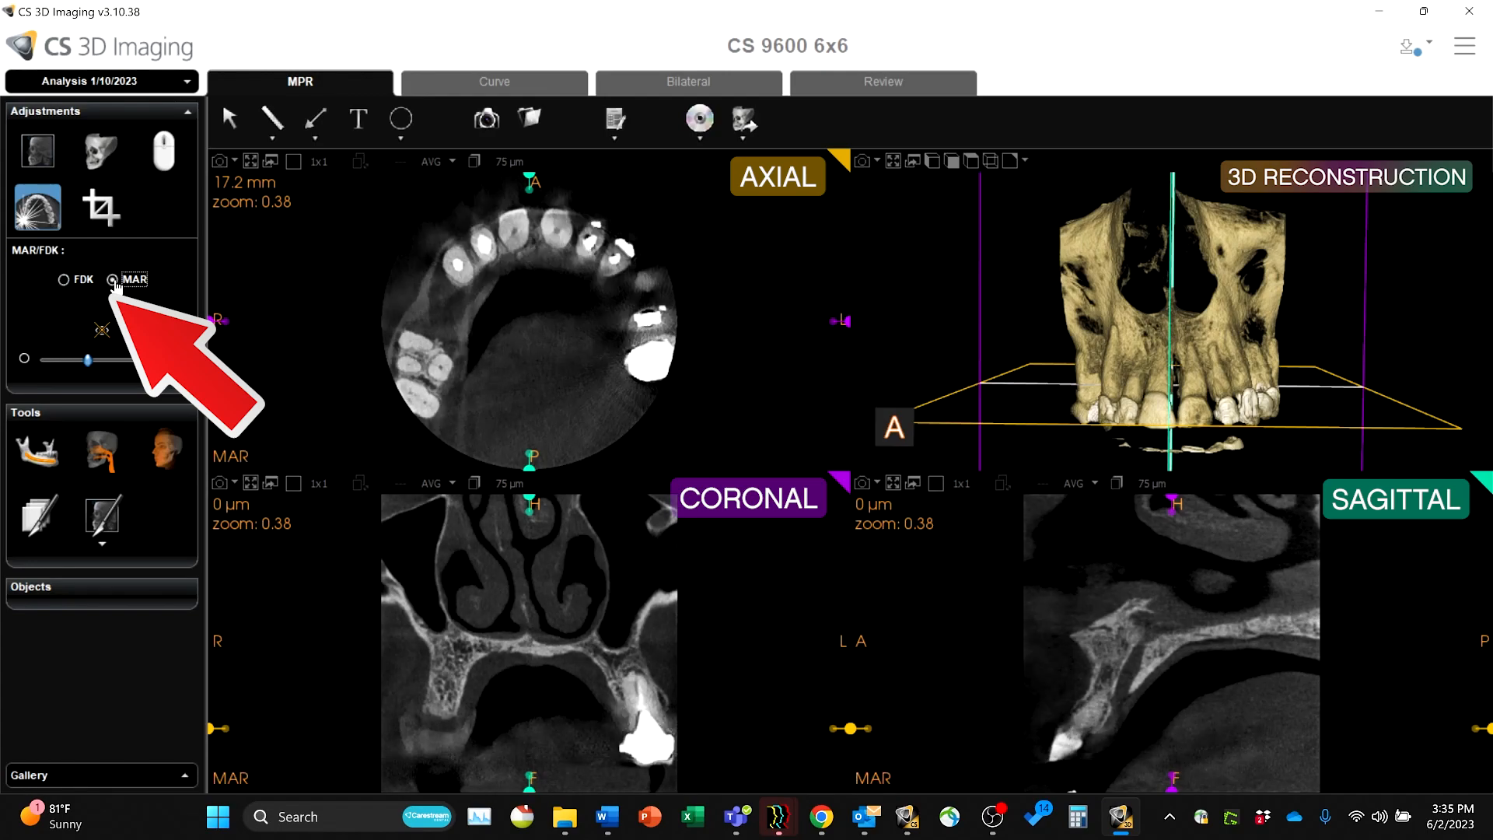
{"action": "left_click", "coordinate": [95, 280]}
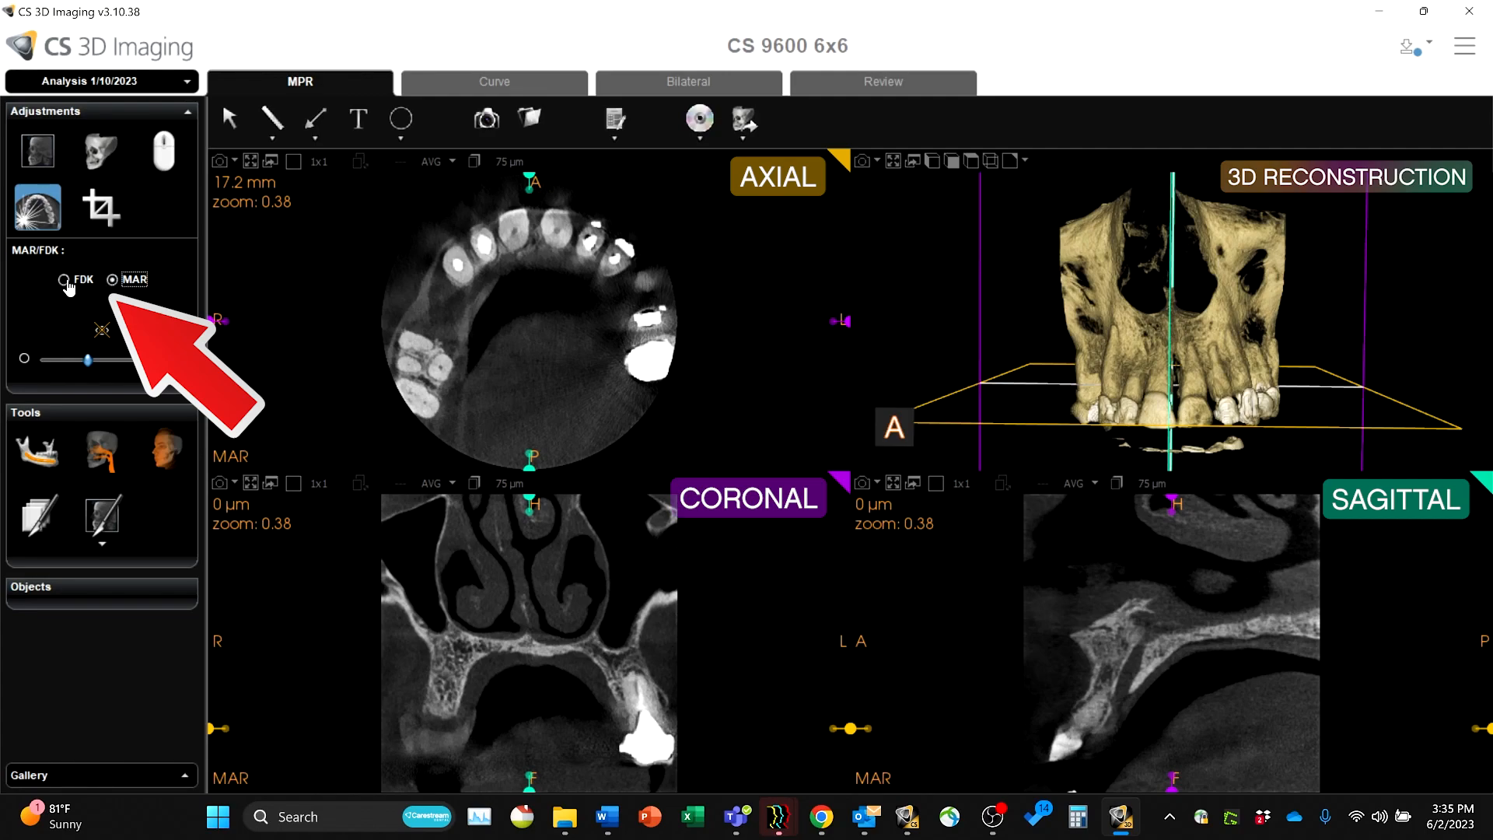
Step: Switch the volume to the FDK reconstruction and back to MAR to compare the metal artifacts around the restored teeth
{"action": "left_click", "coordinate": [131, 281]}
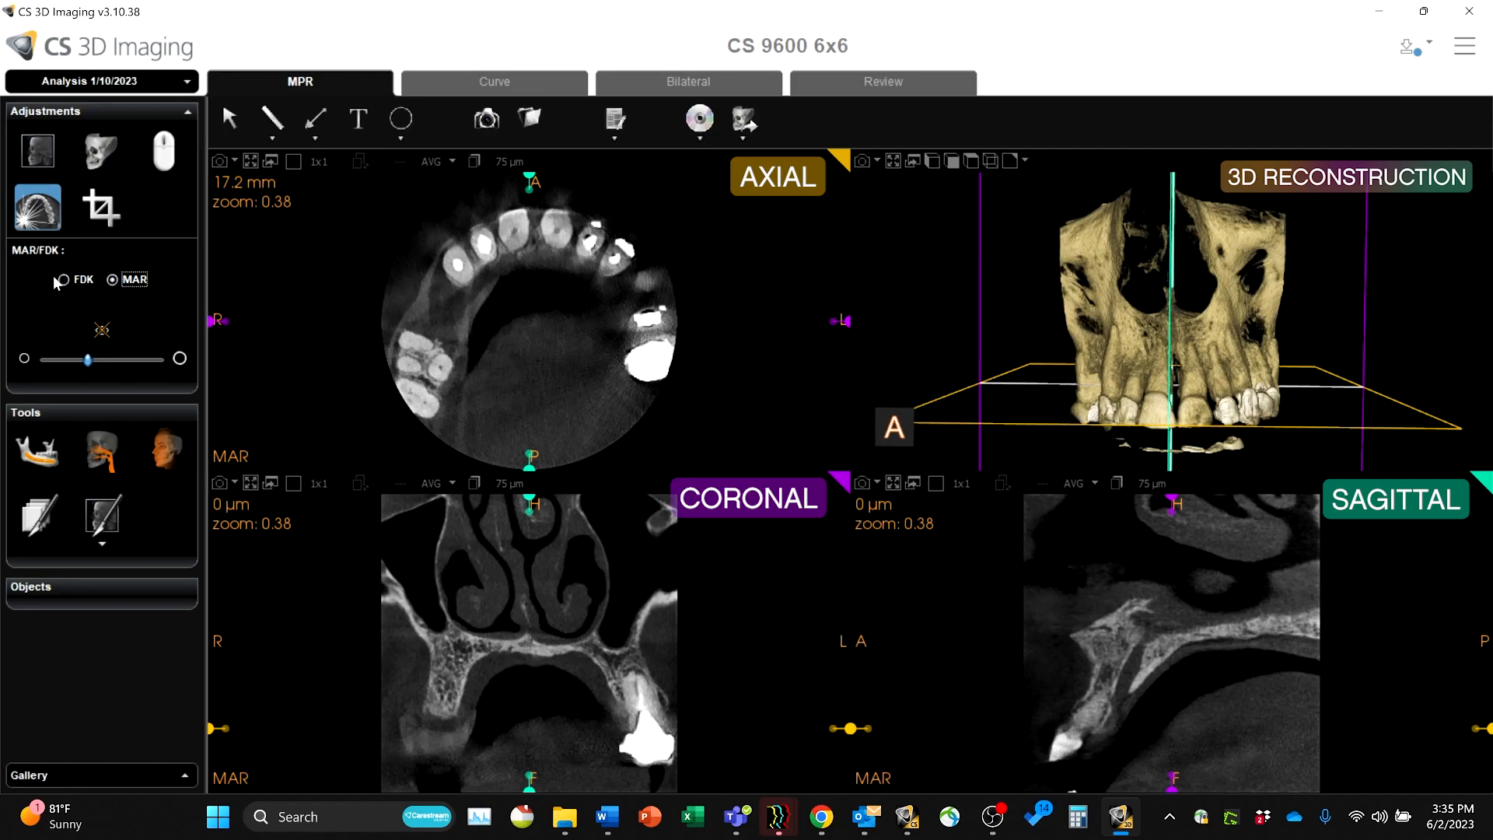
{"action": "left_click", "coordinate": [73, 280]}
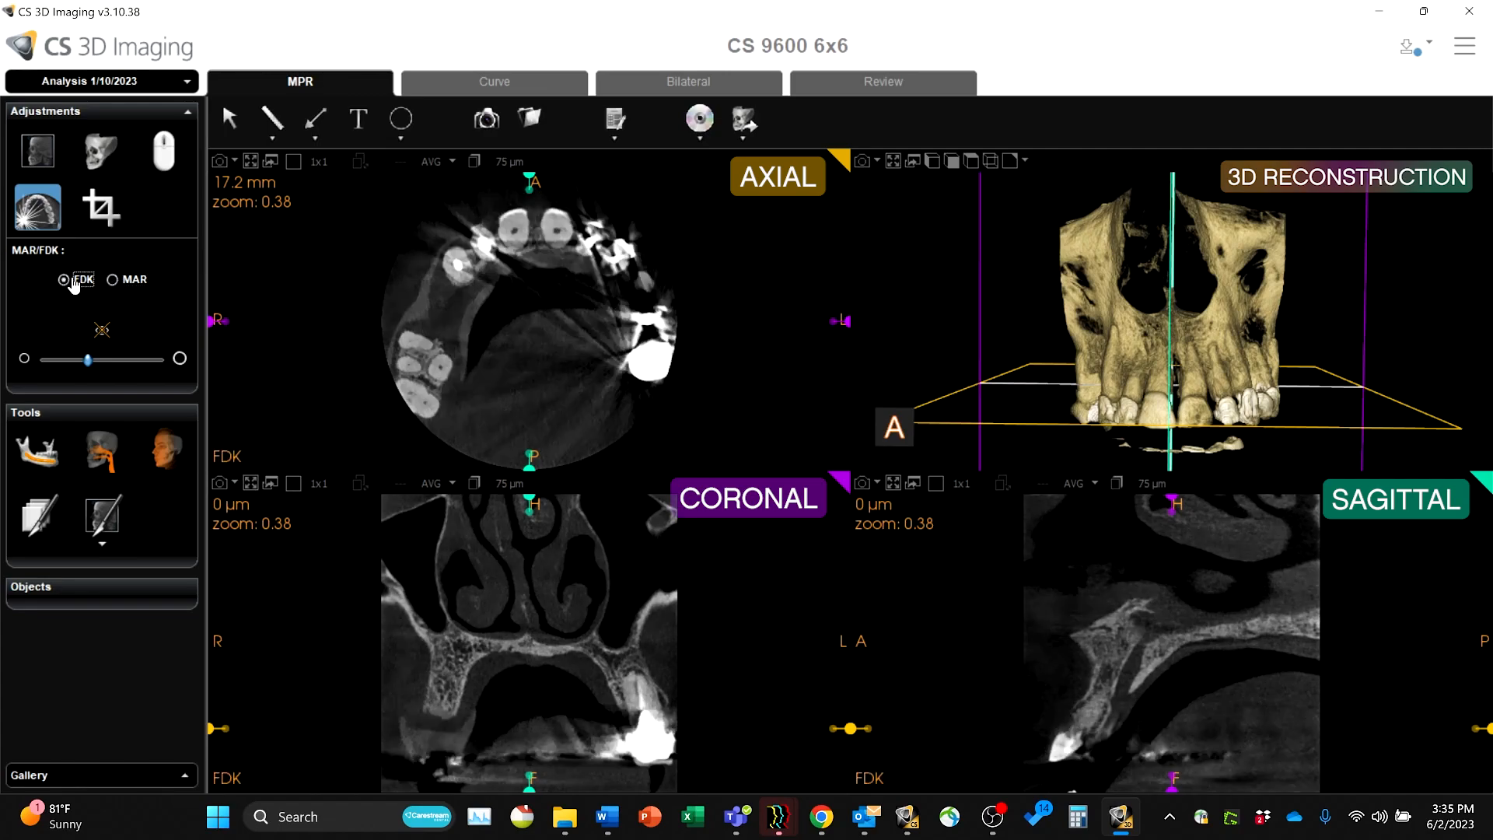
{"action": "left_click", "coordinate": [113, 281]}
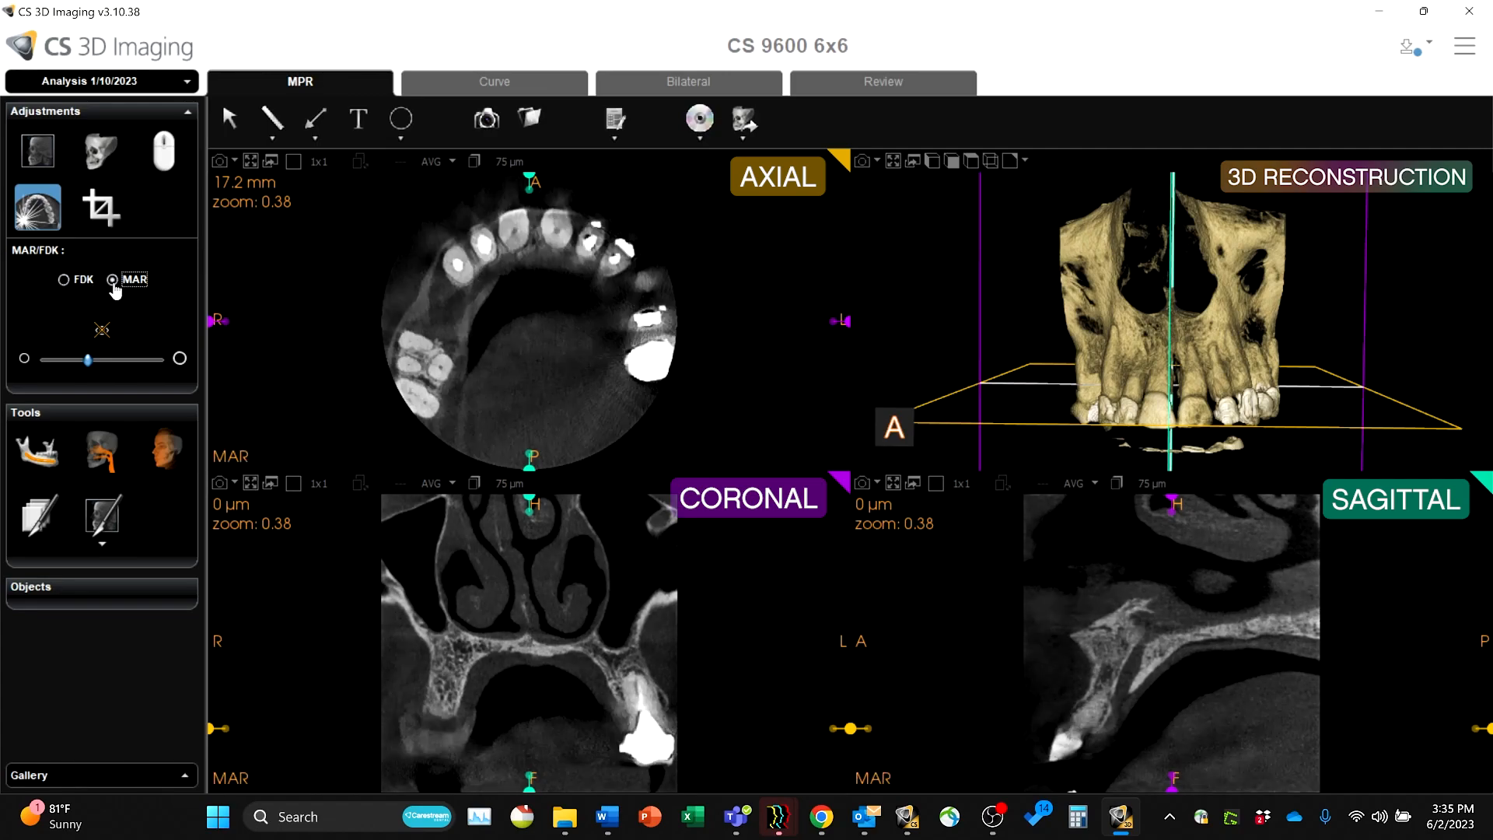
Step: Open the Curve workspace and position the trans-axial slice at 20.1 mm, tilted slightly through the missing-tooth gap in the reconstructed pan
{"action": "left_click", "coordinate": [455, 89]}
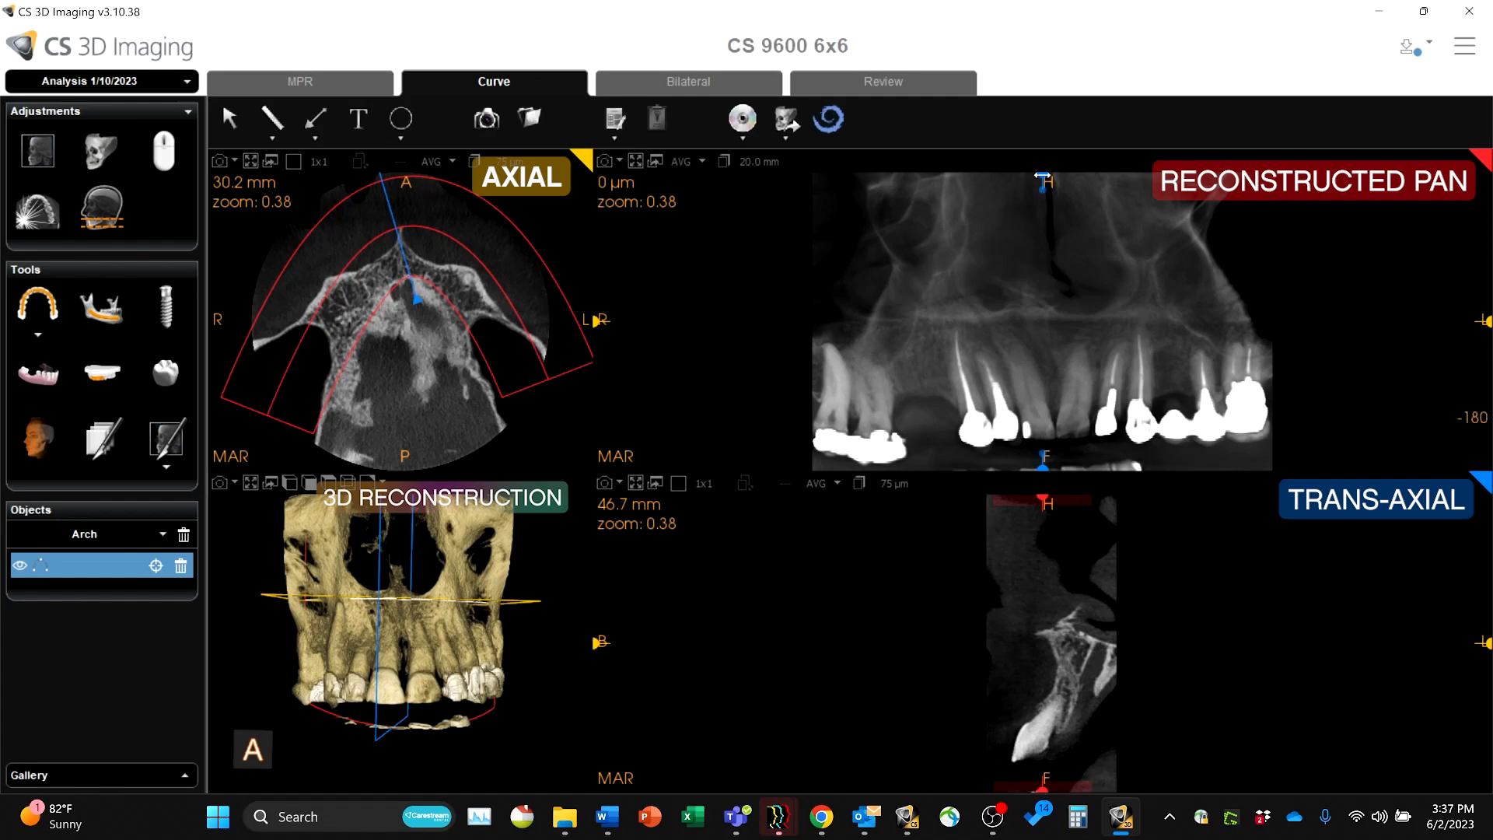
{"action": "left_click_drag", "start_coordinate": [1044, 182], "coordinate": [923, 182]}
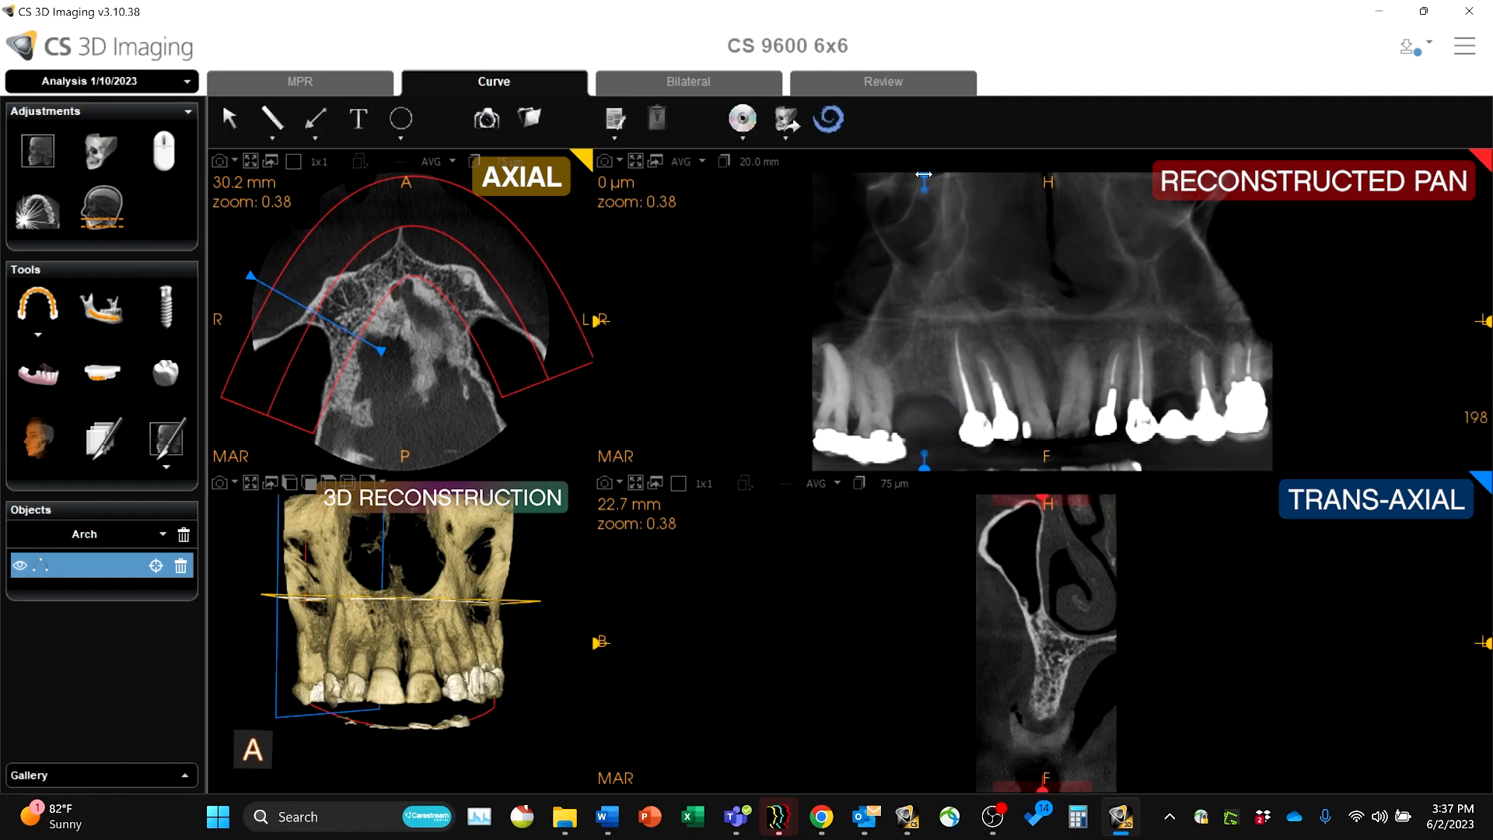
{"action": "left_click", "coordinate": [925, 188]}
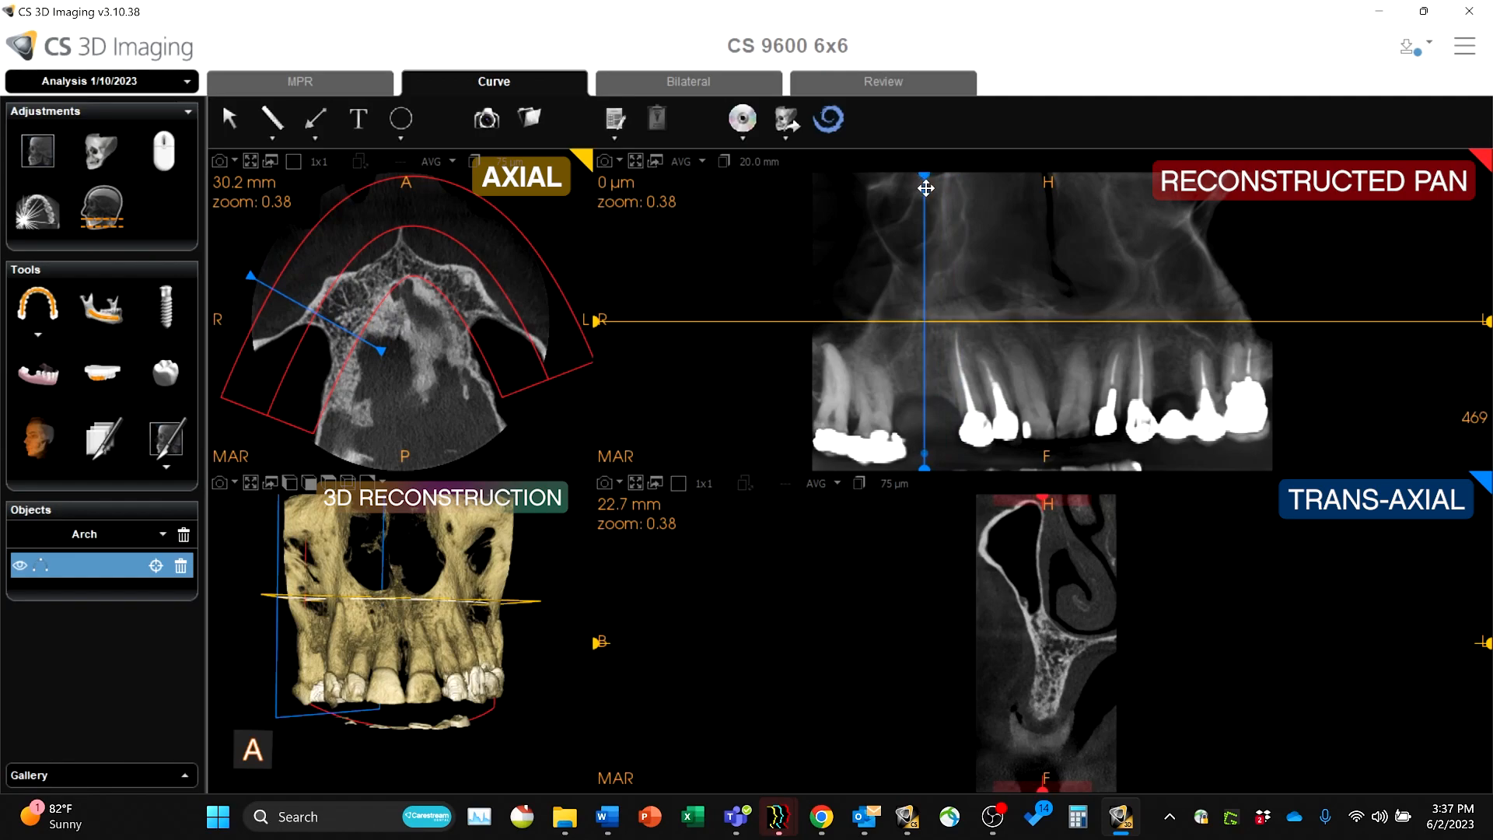
{"action": "left_click_drag", "start_coordinate": [925, 188], "coordinate": [894, 175]}
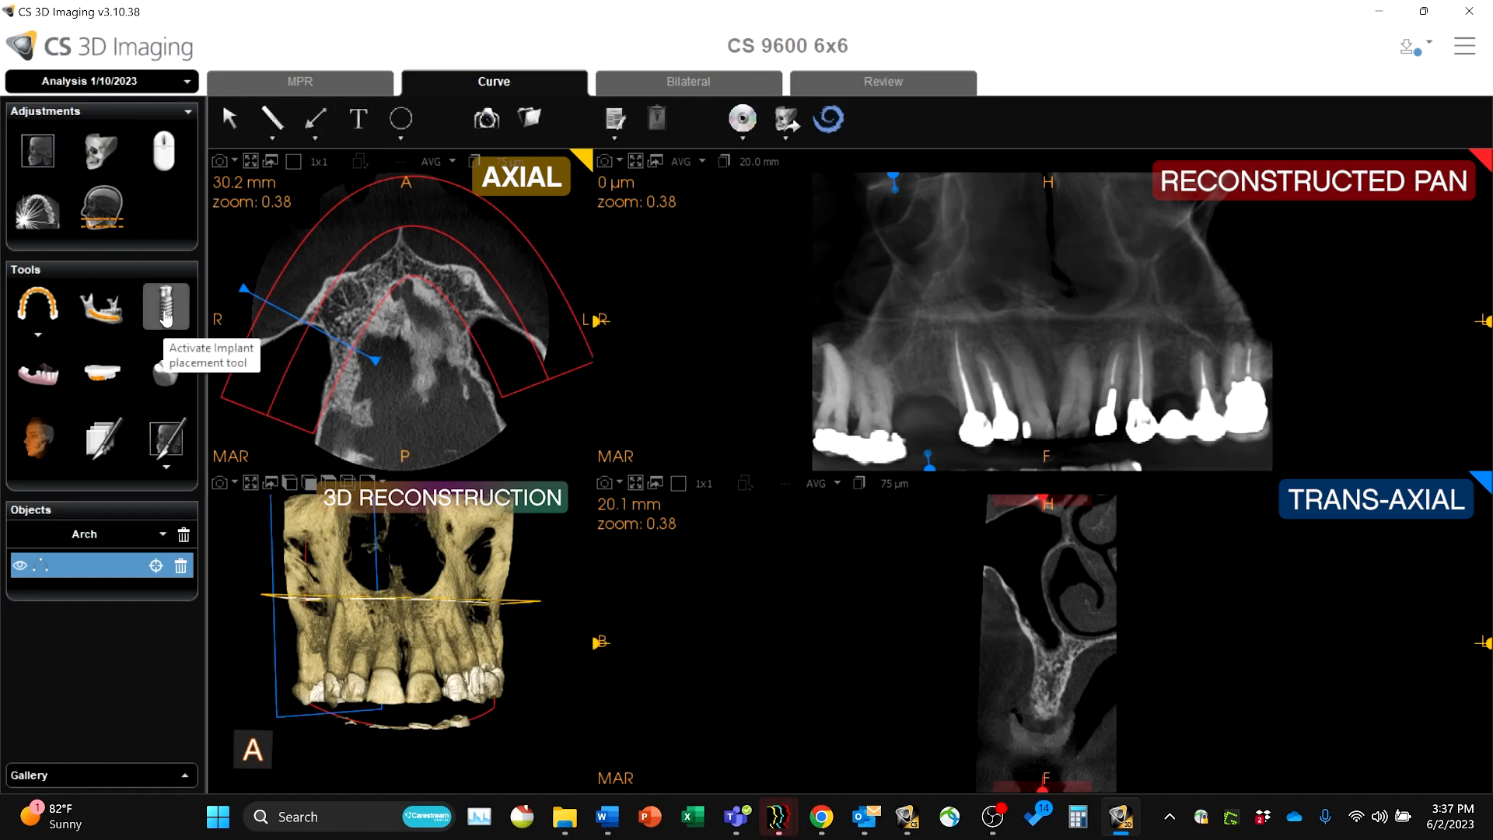
Step: Place a Straumann Standard Plus Titanium SLActive implant, reference 033.252S, 10.00 mm long and 4.80 mm in diameter, in the trans-axial view's ridge
{"action": "left_click", "coordinate": [165, 307]}
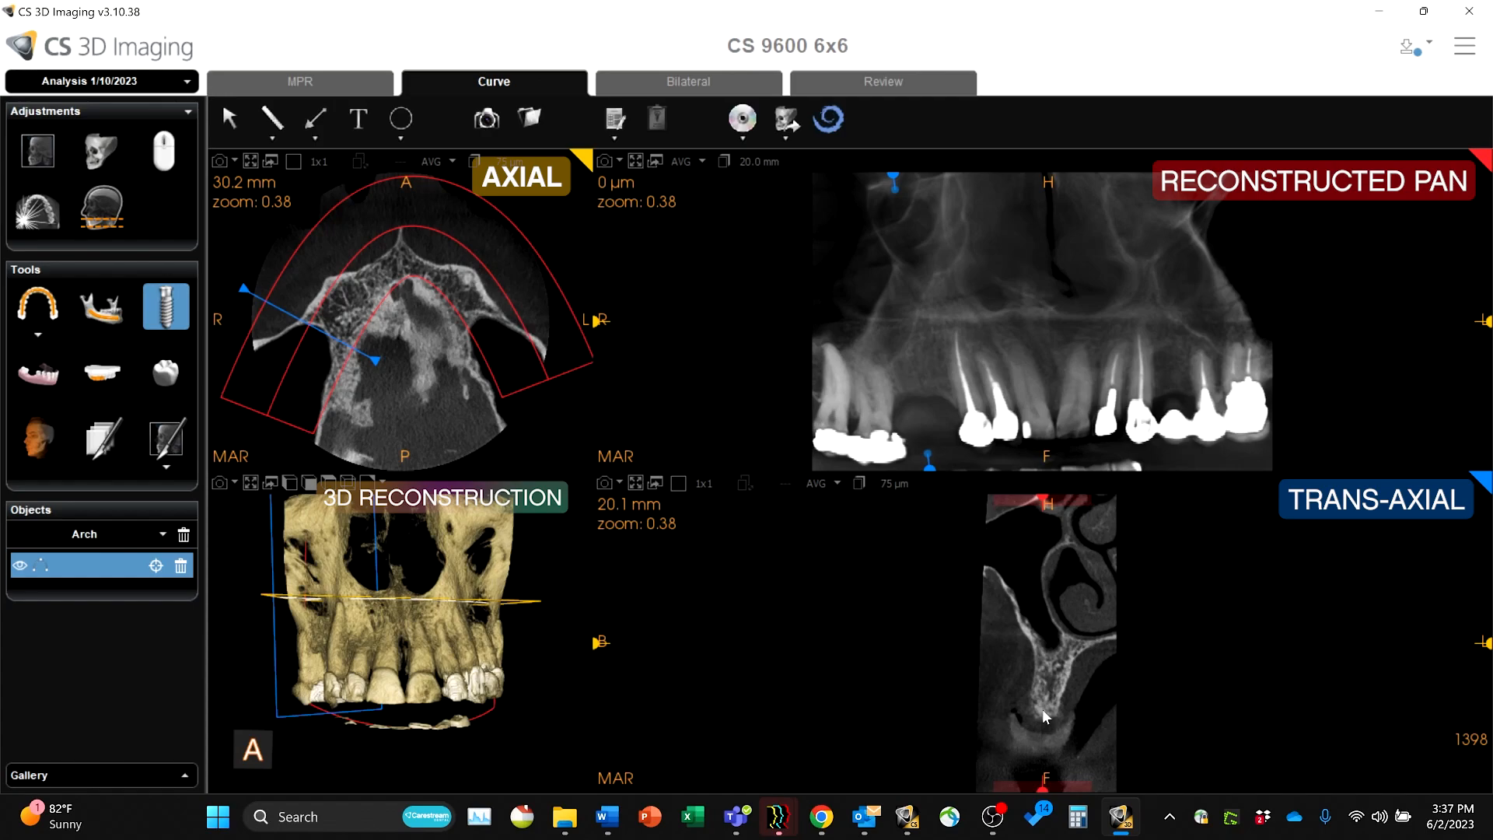
{"action": "mouse_move", "coordinate": [1043, 710]}
{"action": "left_mouse_down"}
{"action": "mouse_move", "coordinate": [1063, 691]}
{"action": "mouse_move", "coordinate": [1056, 665]}
{"action": "left_mouse_up"}
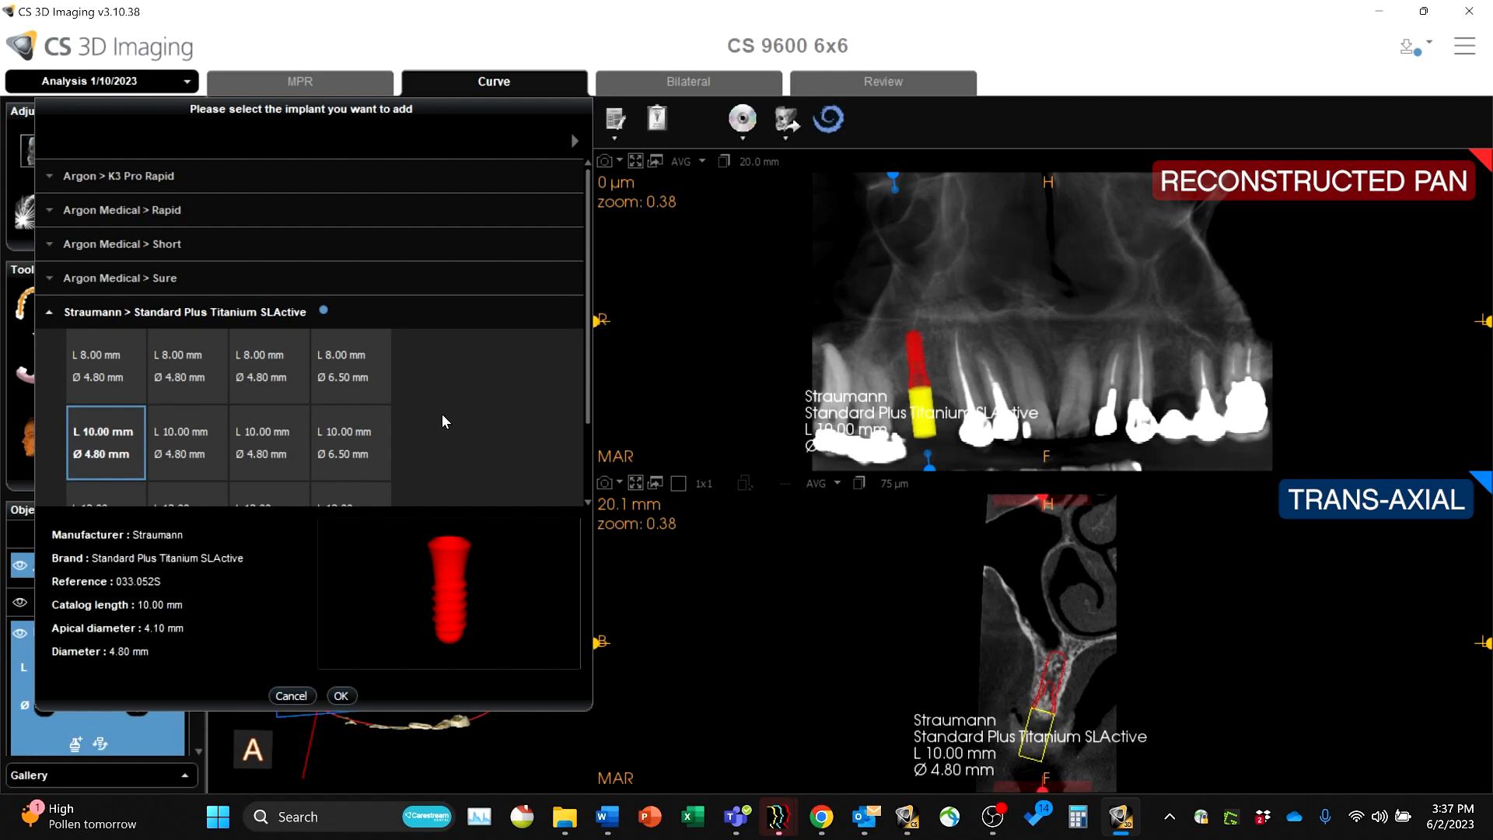
{"action": "scroll", "coordinate": [455, 432], "scroll_direction": "down", "scroll_amount": 1}
{"action": "scroll", "coordinate": [455, 435], "scroll_direction": "down", "scroll_amount": 2}
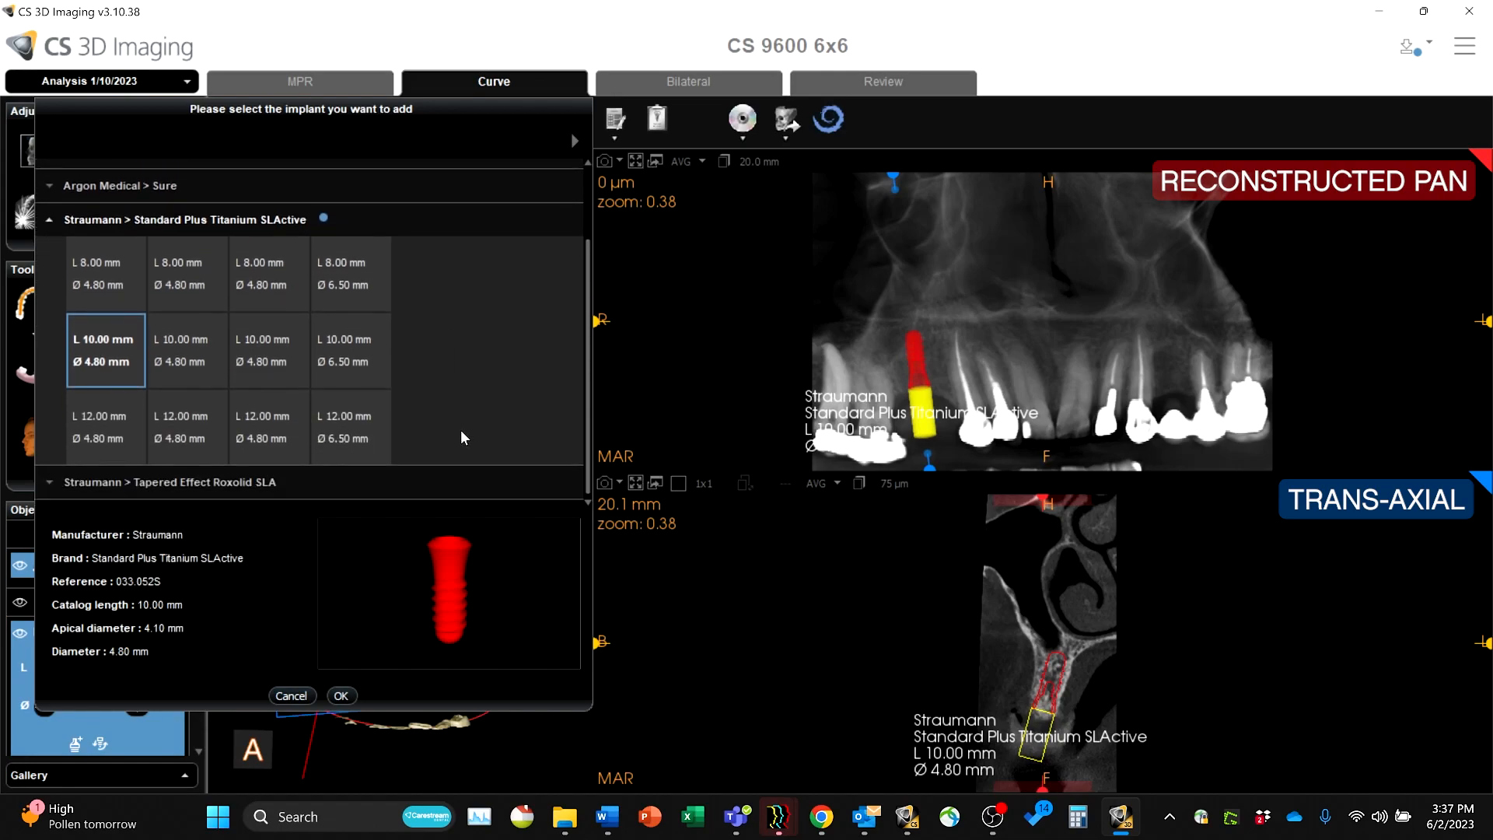
{"action": "scroll", "coordinate": [462, 436], "scroll_direction": "up", "scroll_amount": 1}
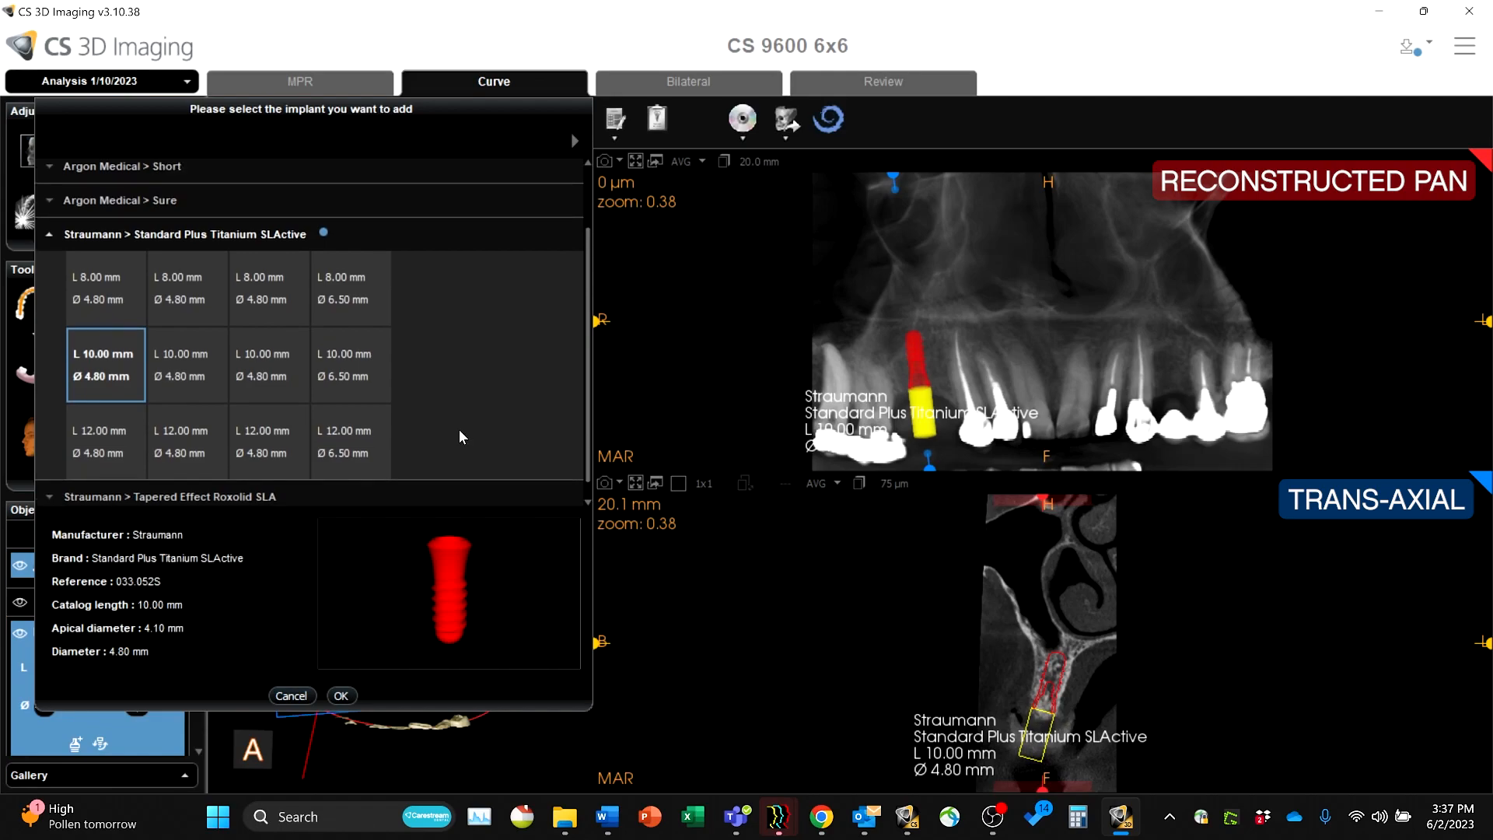
{"action": "left_click", "coordinate": [273, 371]}
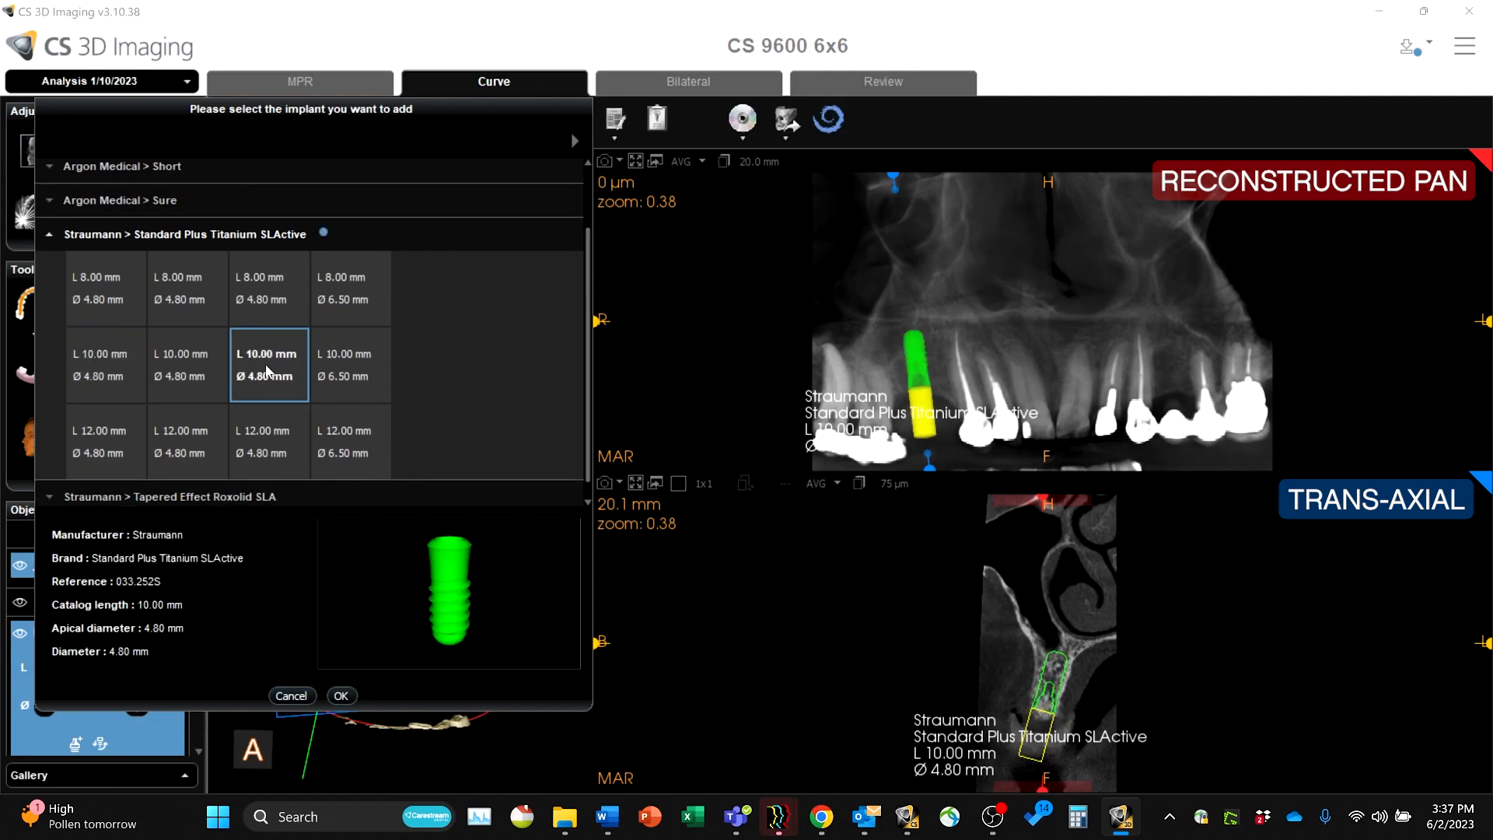
{"action": "left_click", "coordinate": [342, 695]}
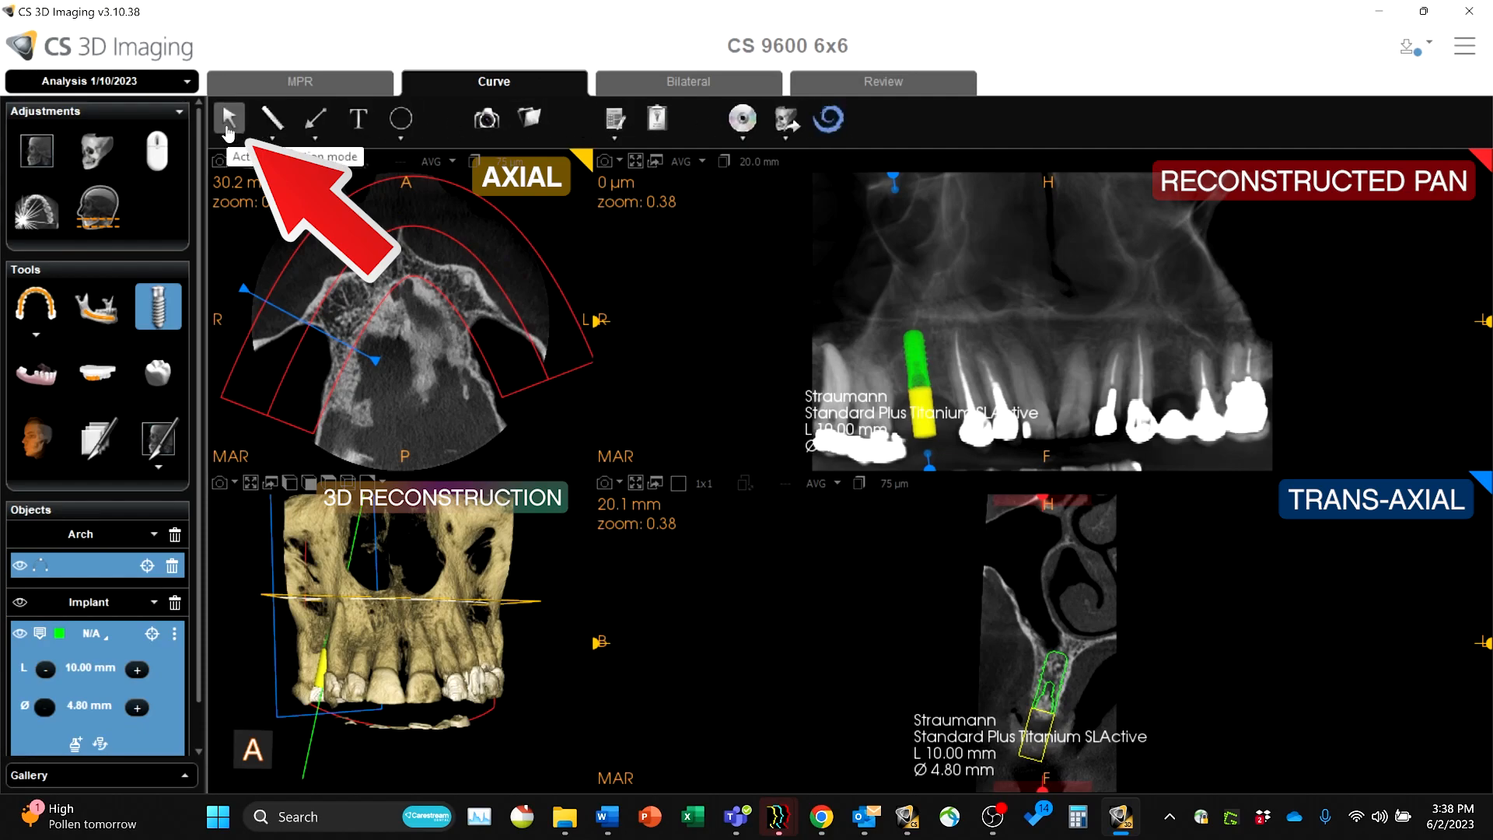
Step: Activate selection mode, tilt the implant slightly in the reconstructed pan and shift it slightly deeper into the bone in the trans-axial view
{"action": "left_click", "coordinate": [228, 123]}
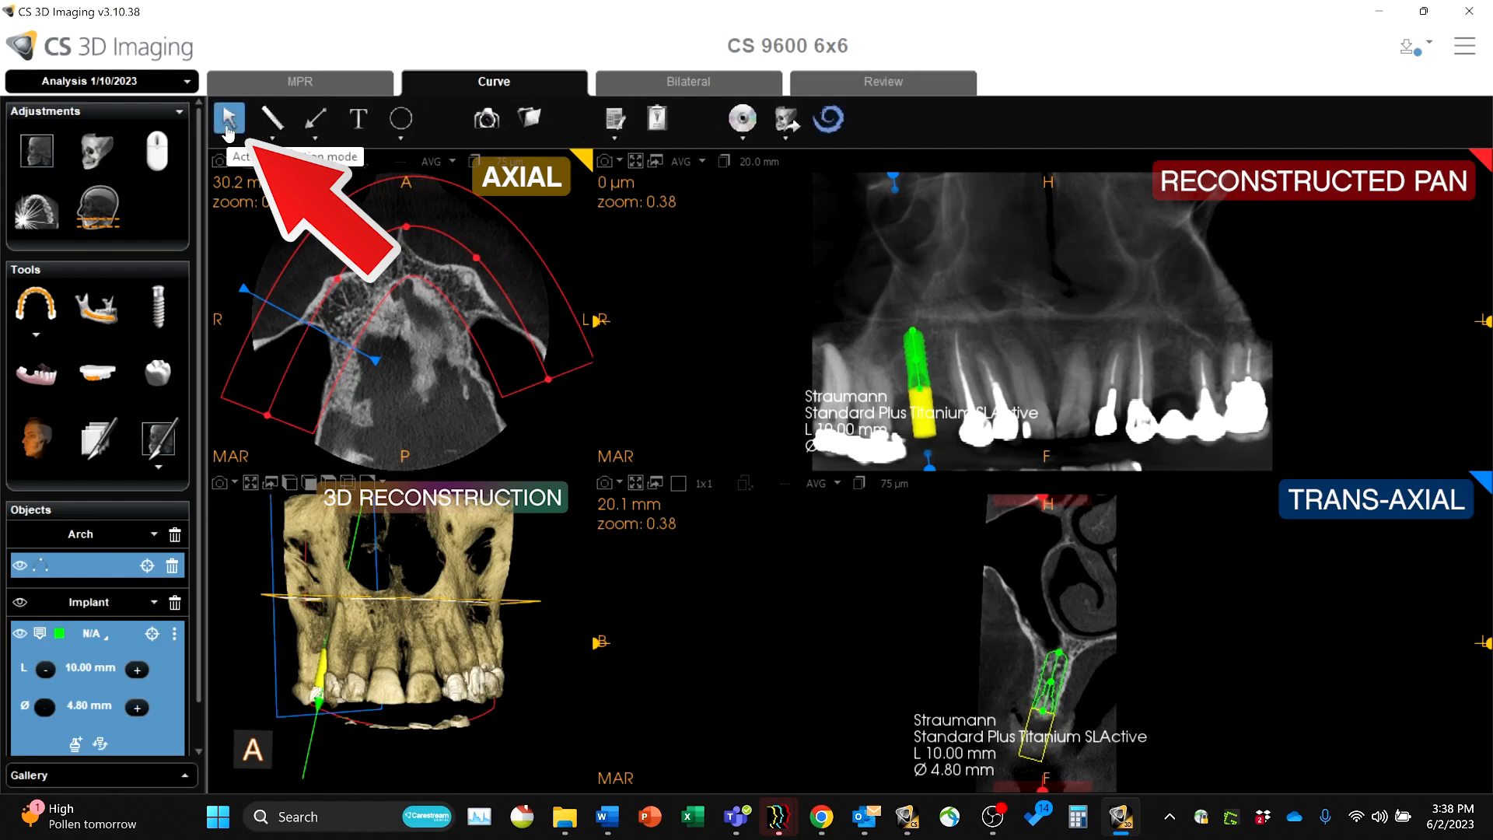
{"action": "left_click", "coordinate": [914, 336]}
{"action": "left_click_drag", "start_coordinate": [912, 331], "coordinate": [907, 331]}
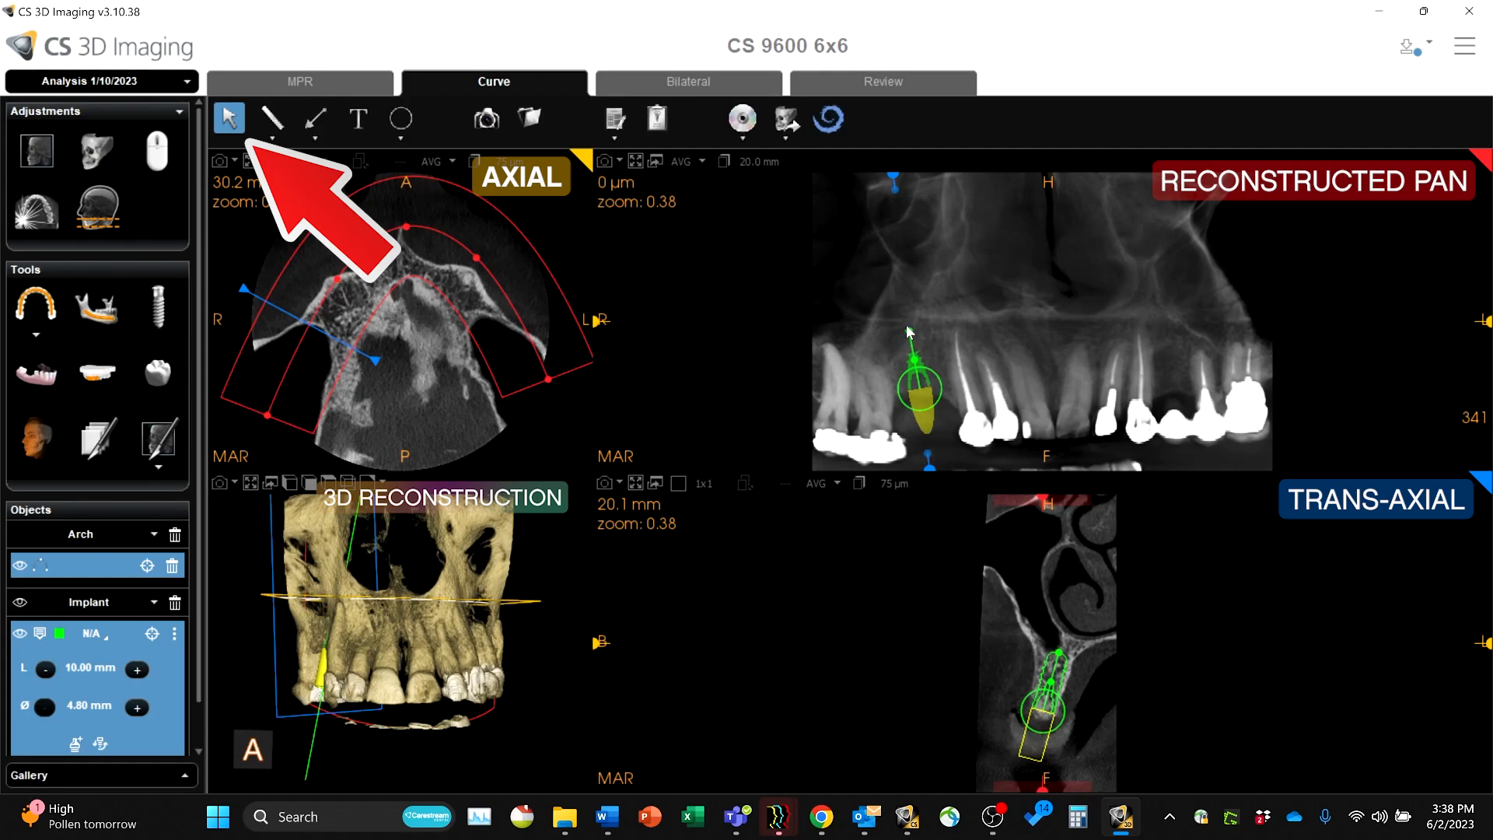
{"action": "left_click", "coordinate": [932, 388]}
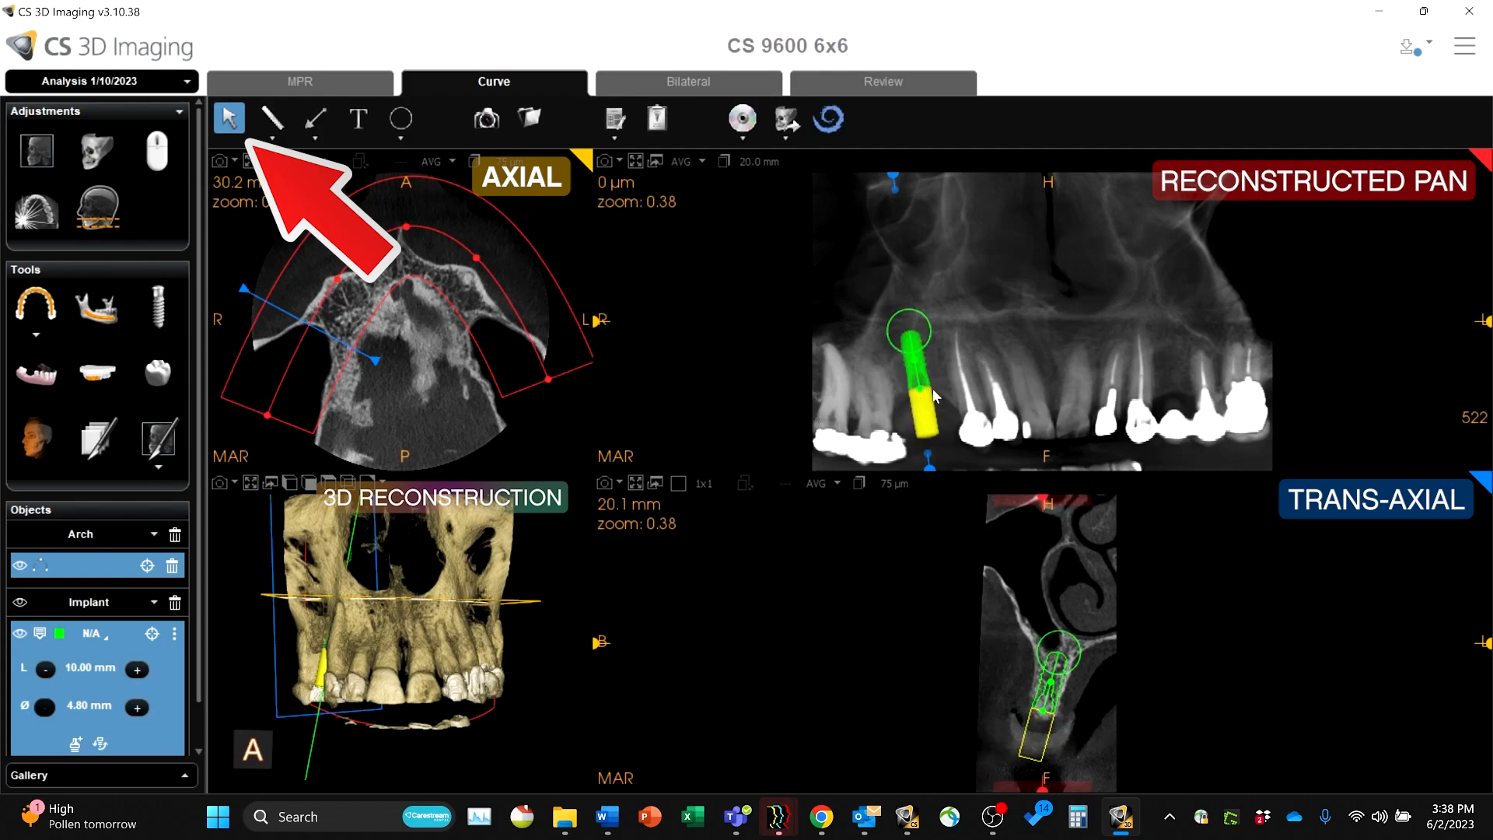
{"action": "mouse_move", "coordinate": [946, 383]}
{"action": "left_mouse_down"}
{"action": "mouse_move", "coordinate": [907, 391]}
{"action": "mouse_move", "coordinate": [922, 393]}
{"action": "left_mouse_up"}
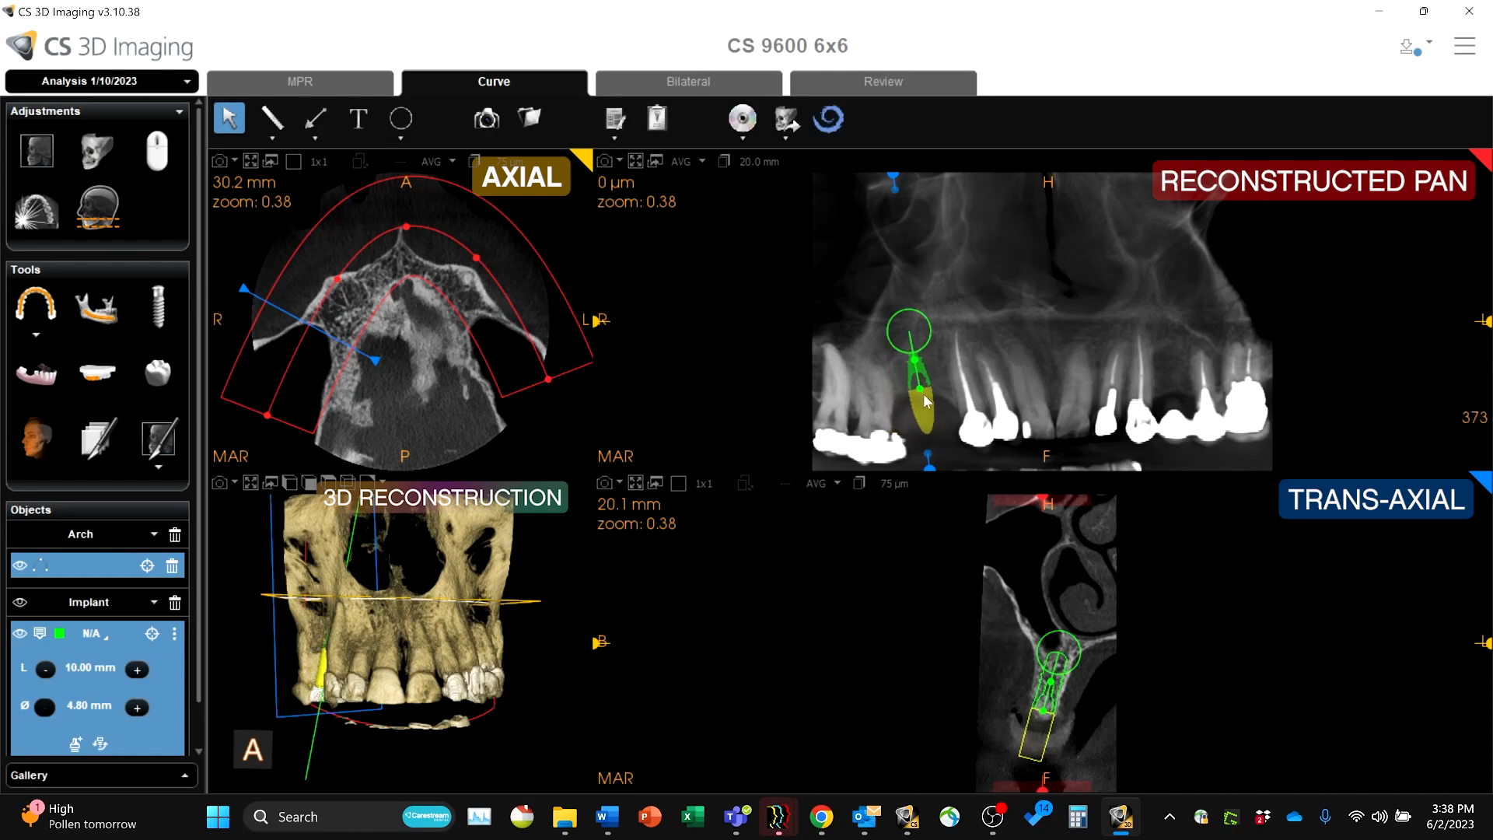
{"action": "left_click", "coordinate": [1050, 686]}
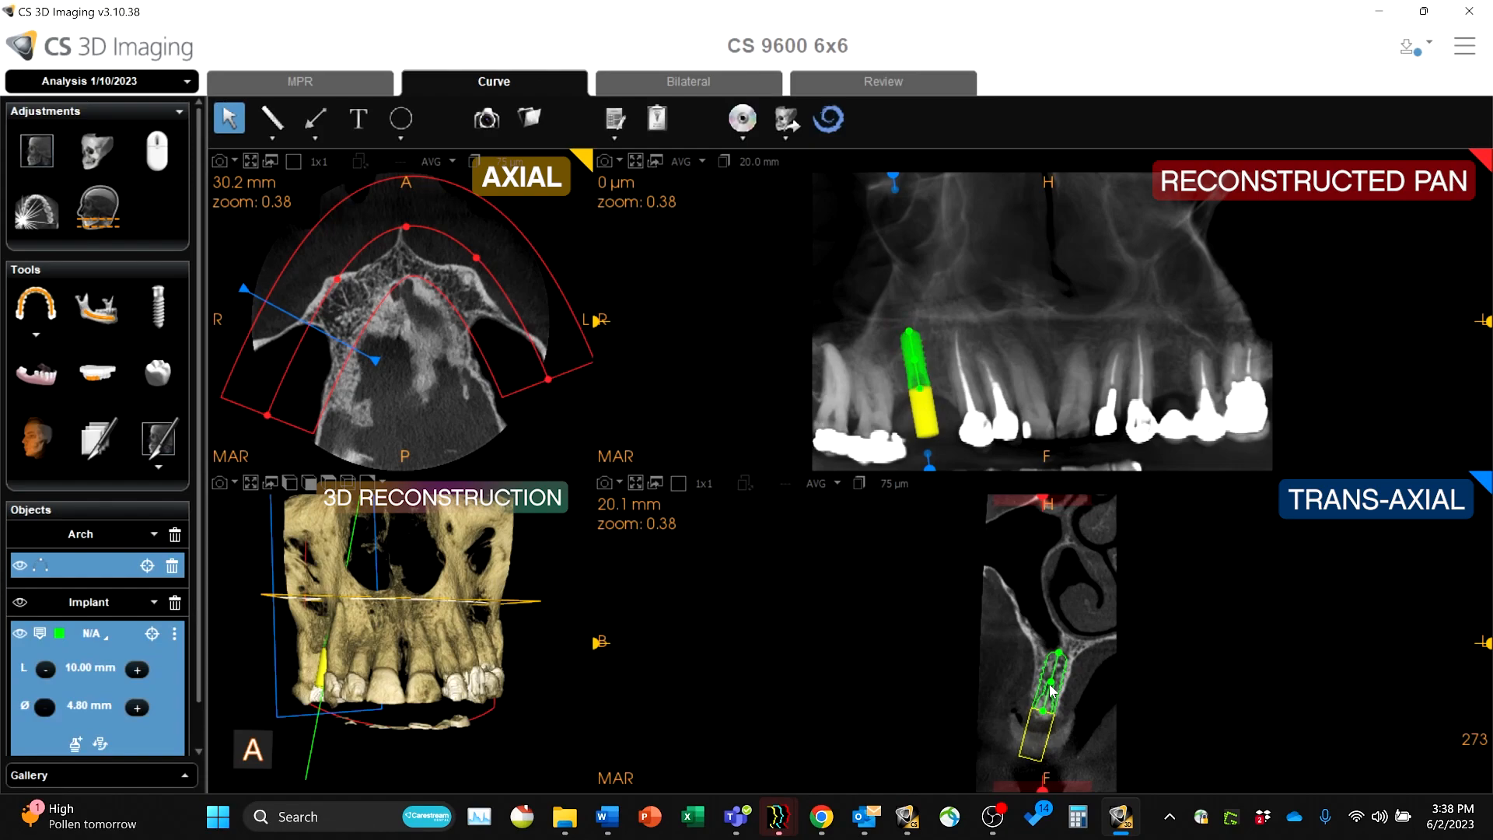
{"action": "left_click_drag", "start_coordinate": [1051, 689], "coordinate": [1055, 684]}
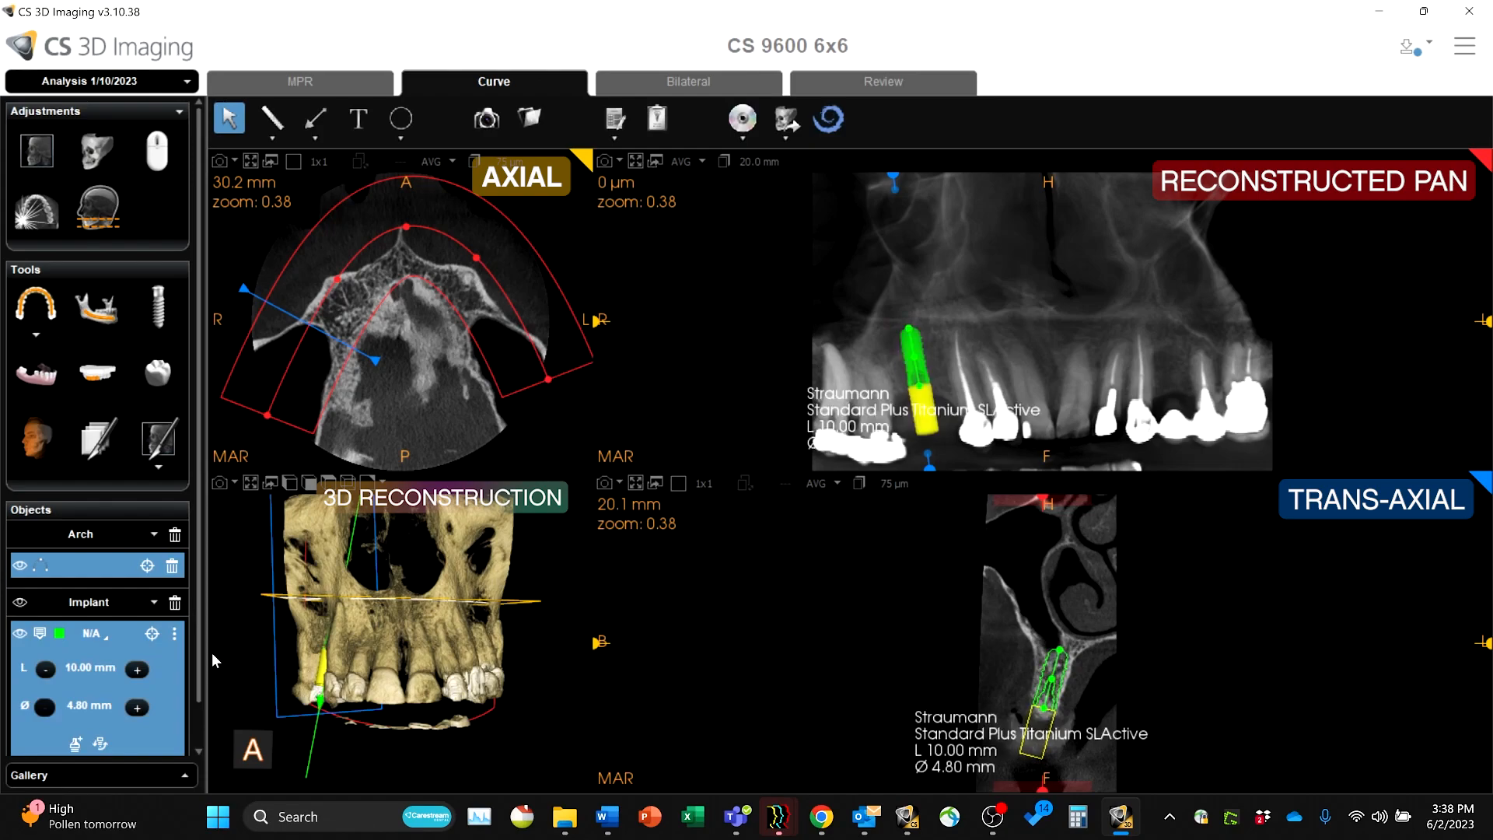
Step: Reduce the length of the placed implant
{"action": "left_click", "coordinate": [49, 676]}
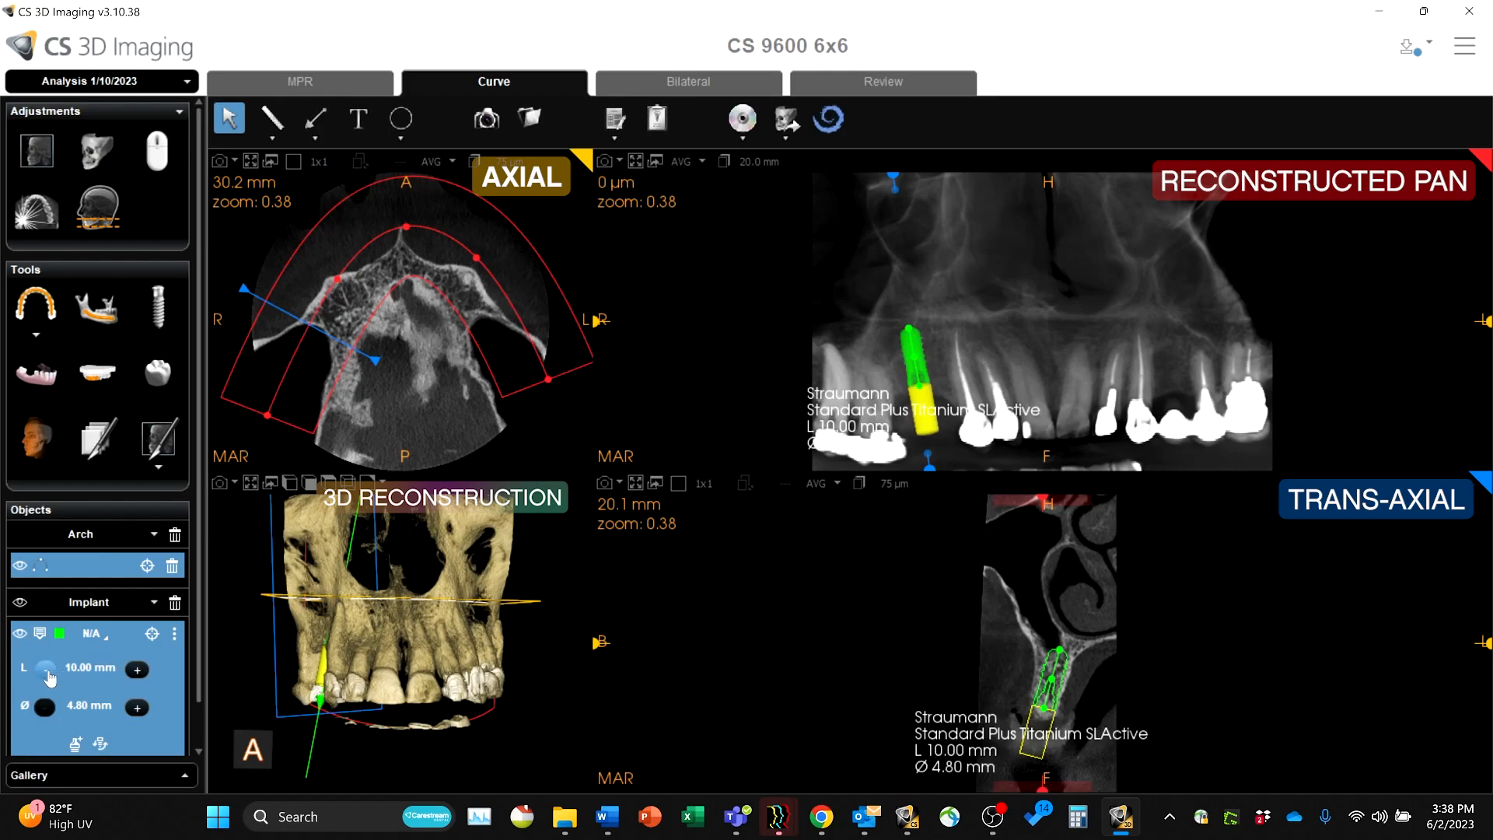